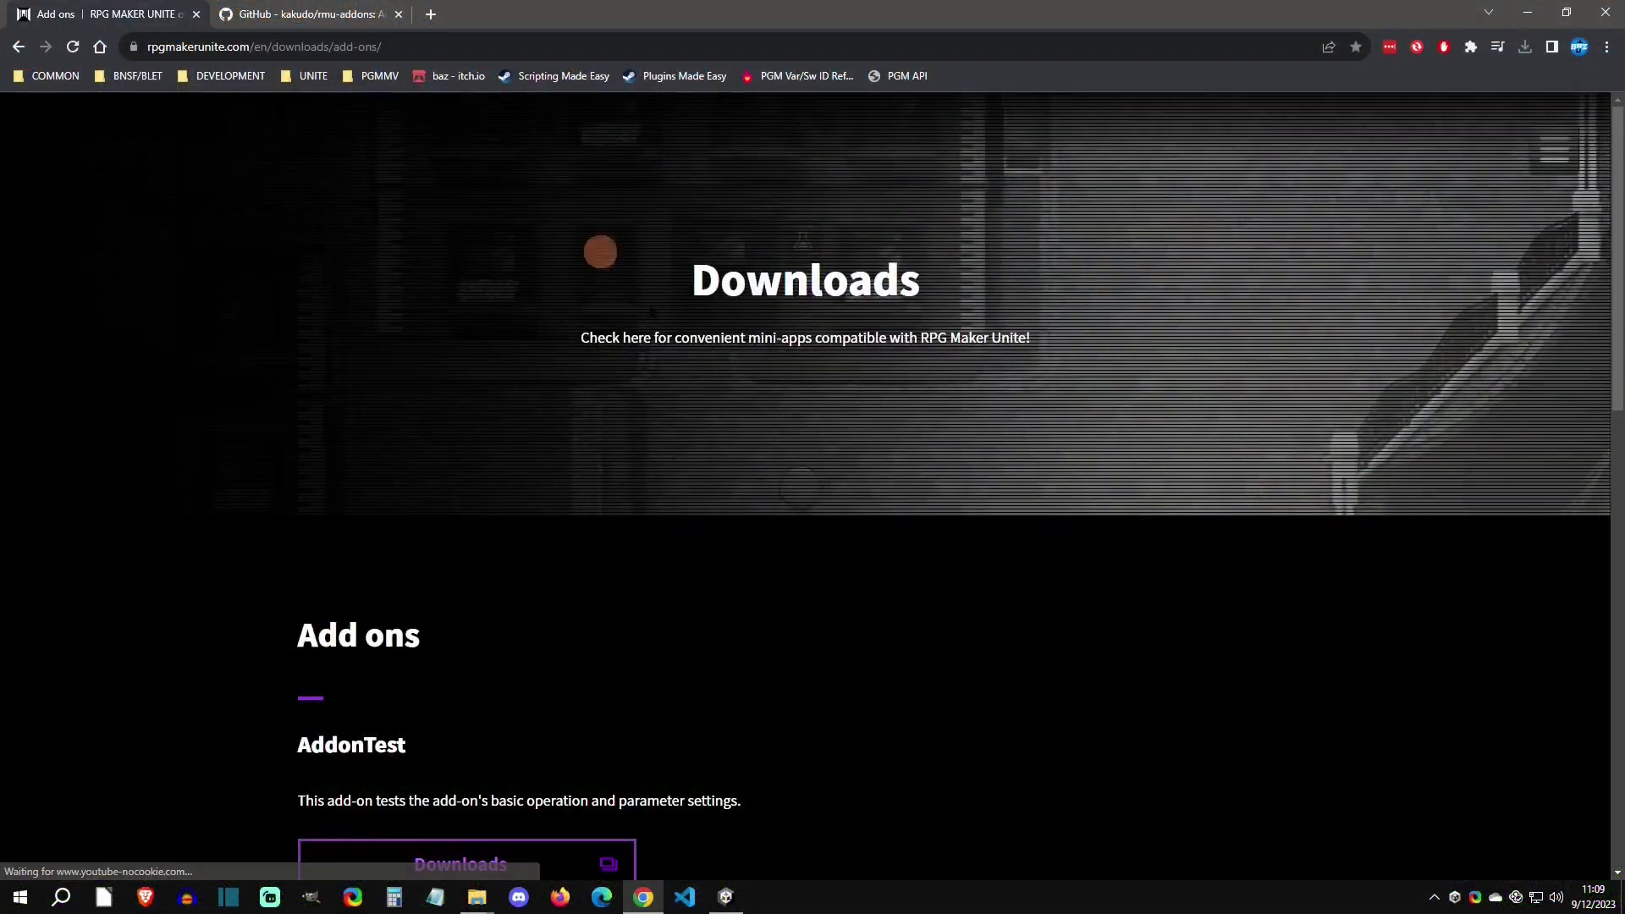
Browse the official Add ons page to the AddonTest entry, then view the rmu-addons GitHub repository
scroll(719, 381, down, 15)
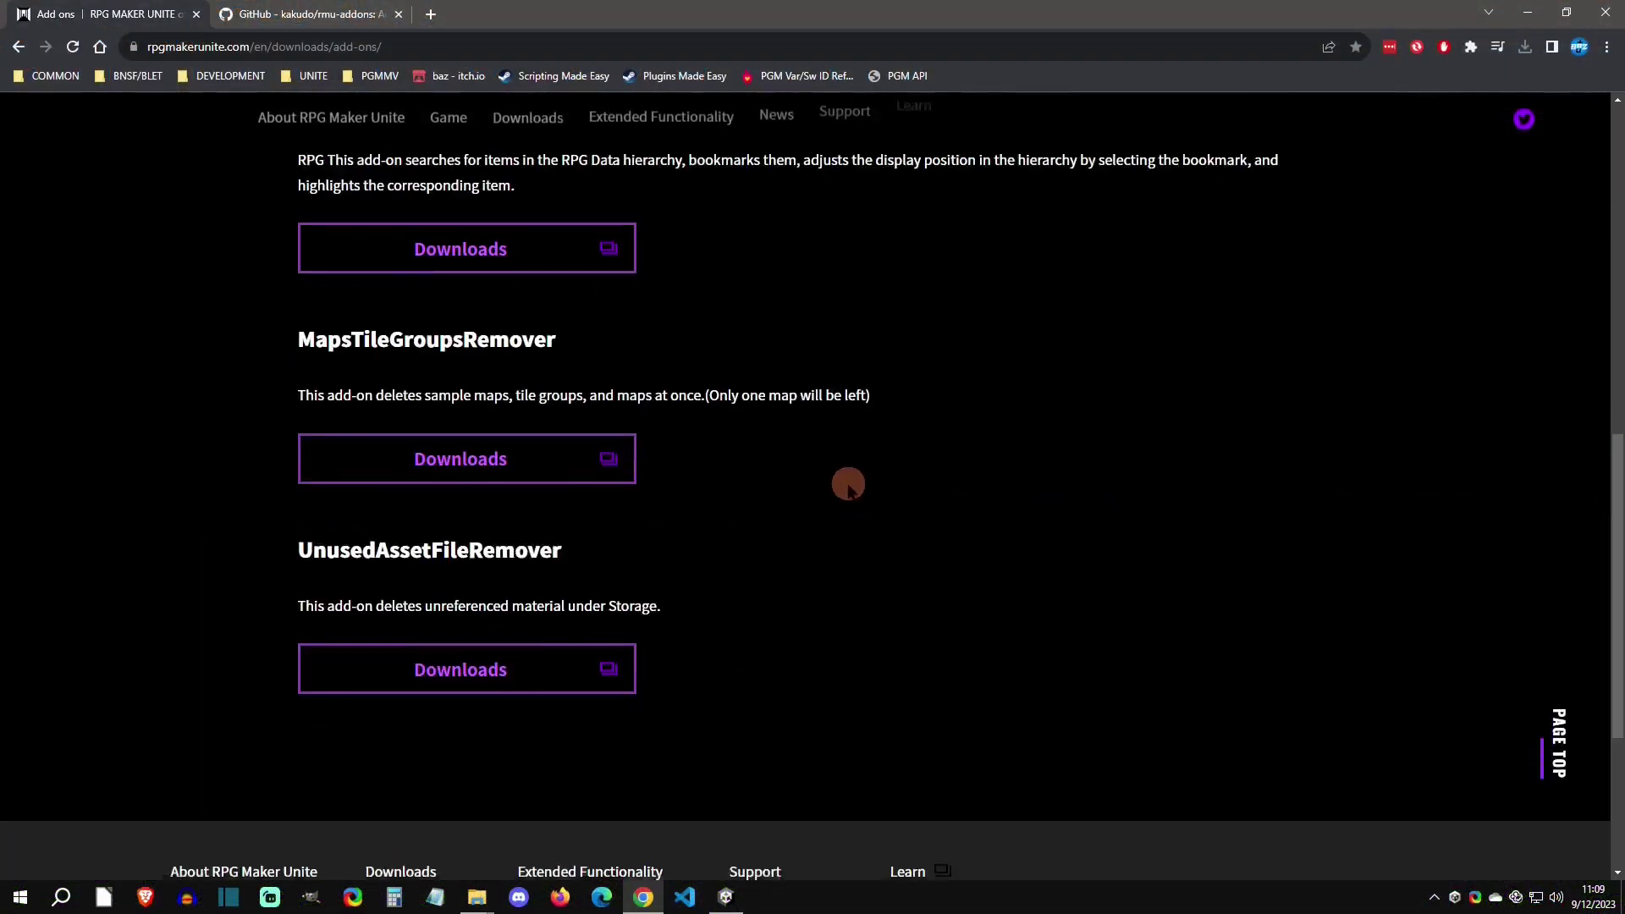
scroll(842, 484, up, 15)
scroll(838, 488, down, 4)
double_click(373, 406)
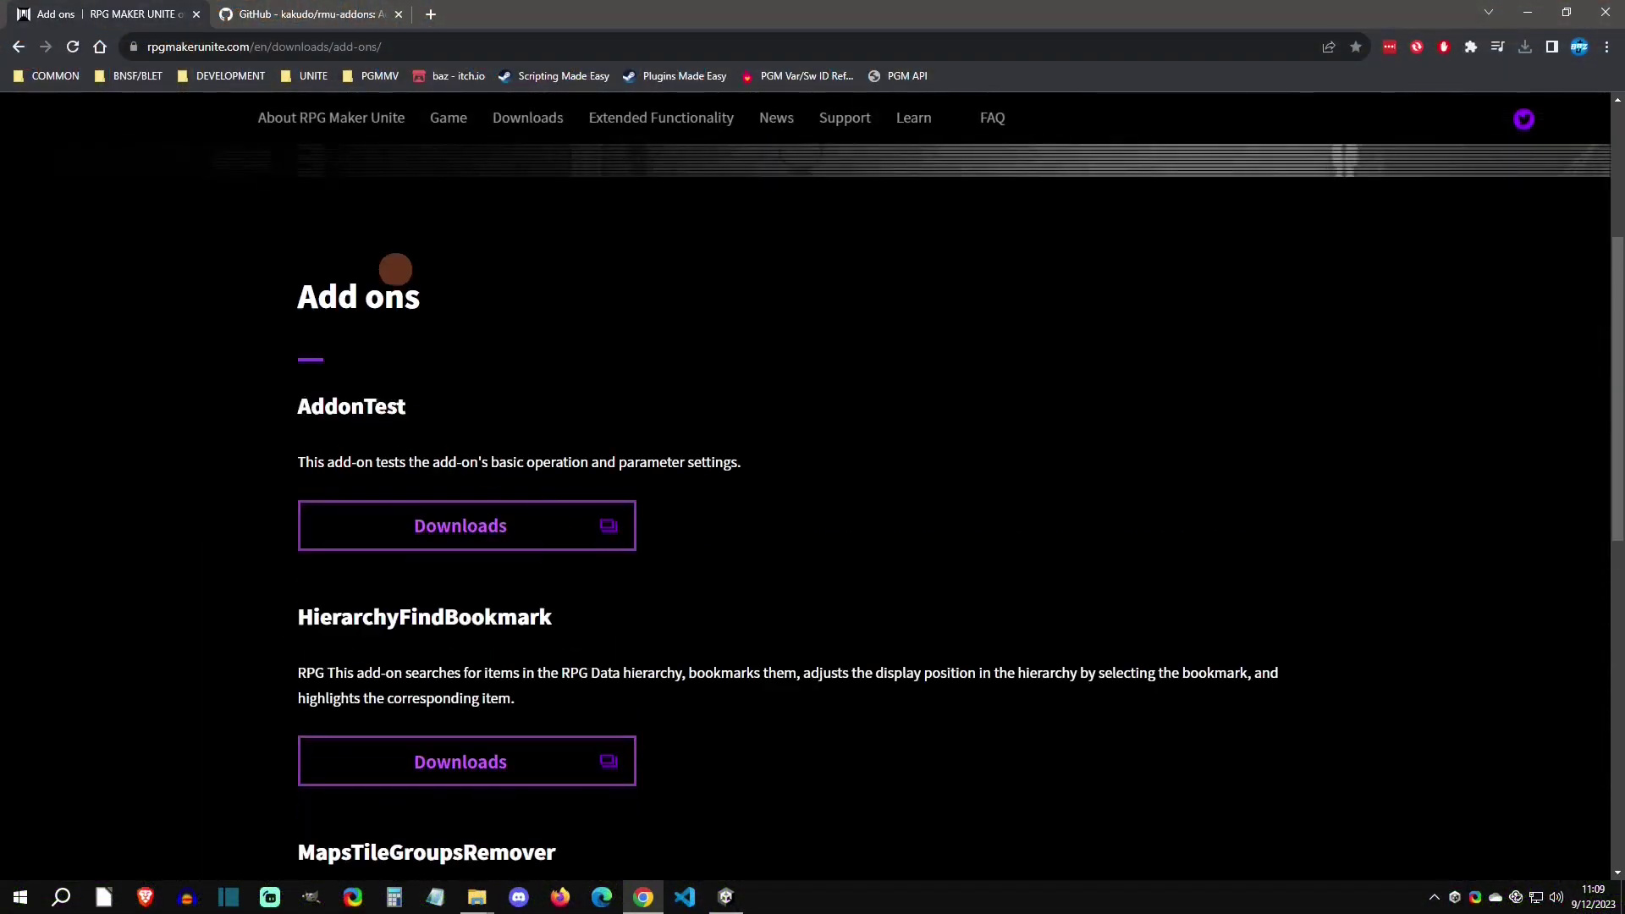
click(309, 13)
scroll(398, 450, down, 4)
Check that the project's Add-on List shows 'List is Empty' and close it
scroll(398, 436, up, 4)
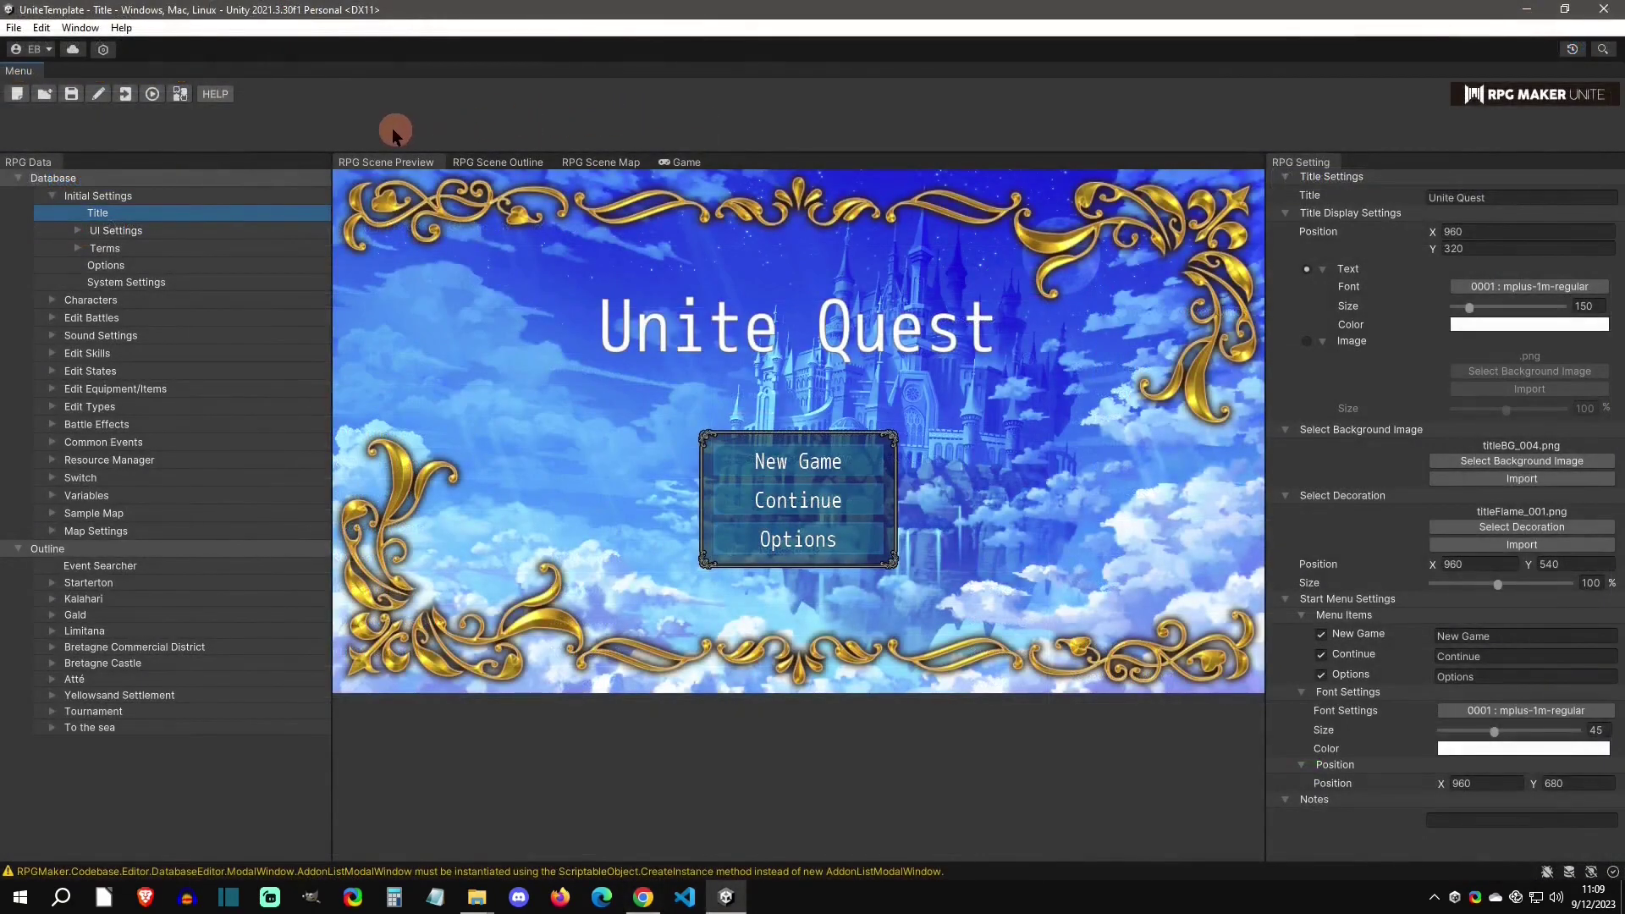
click(179, 93)
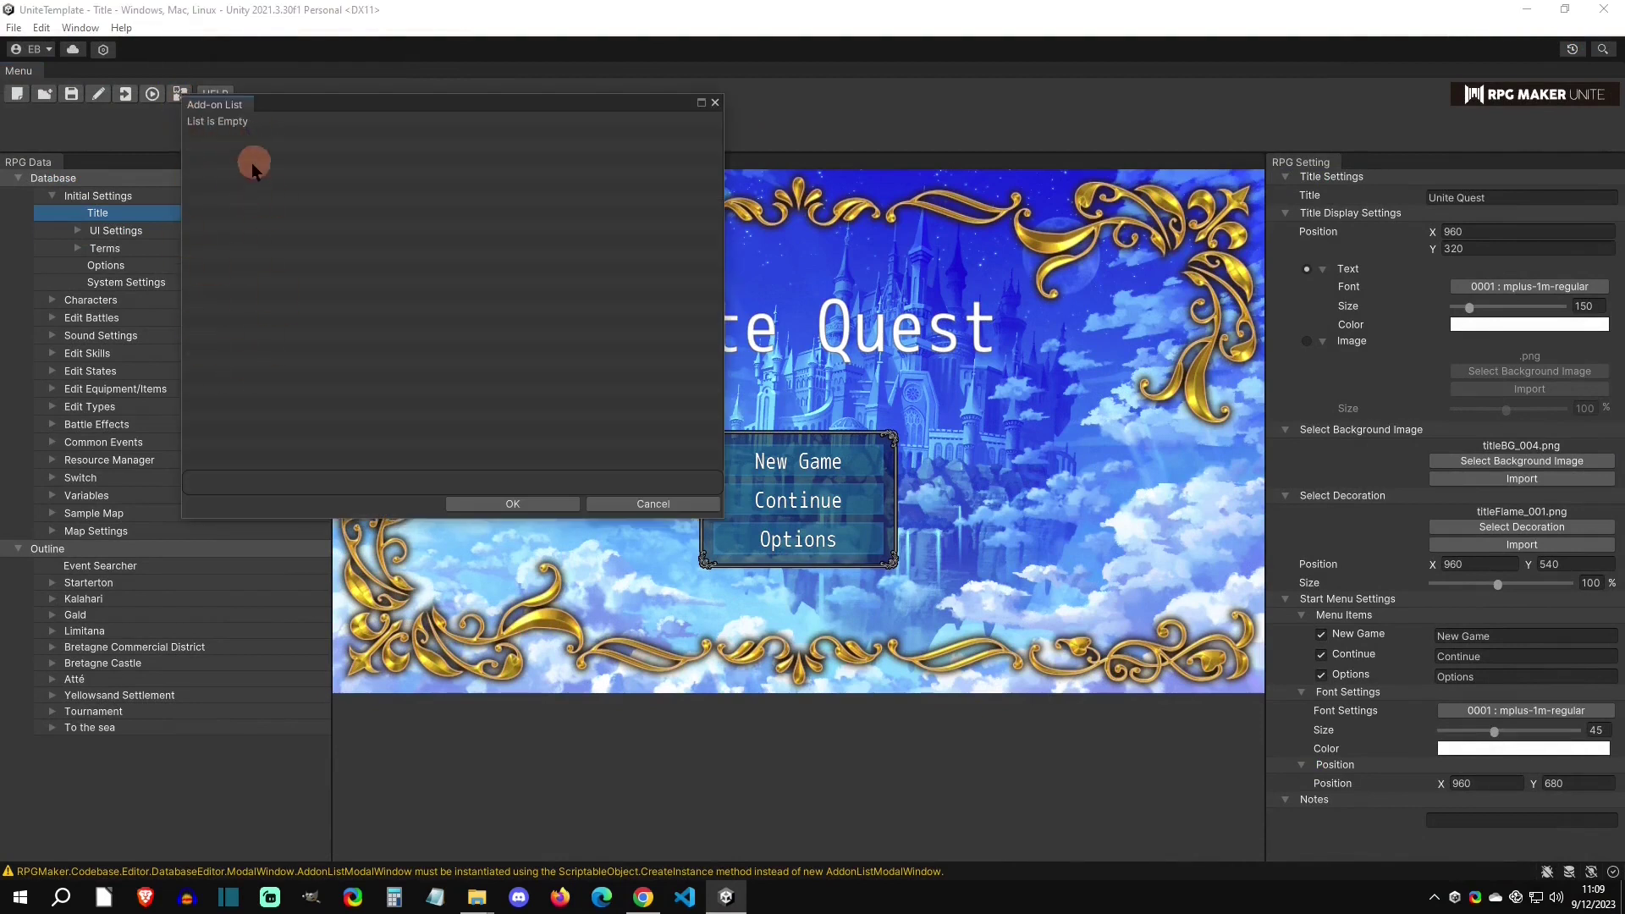
click(479, 504)
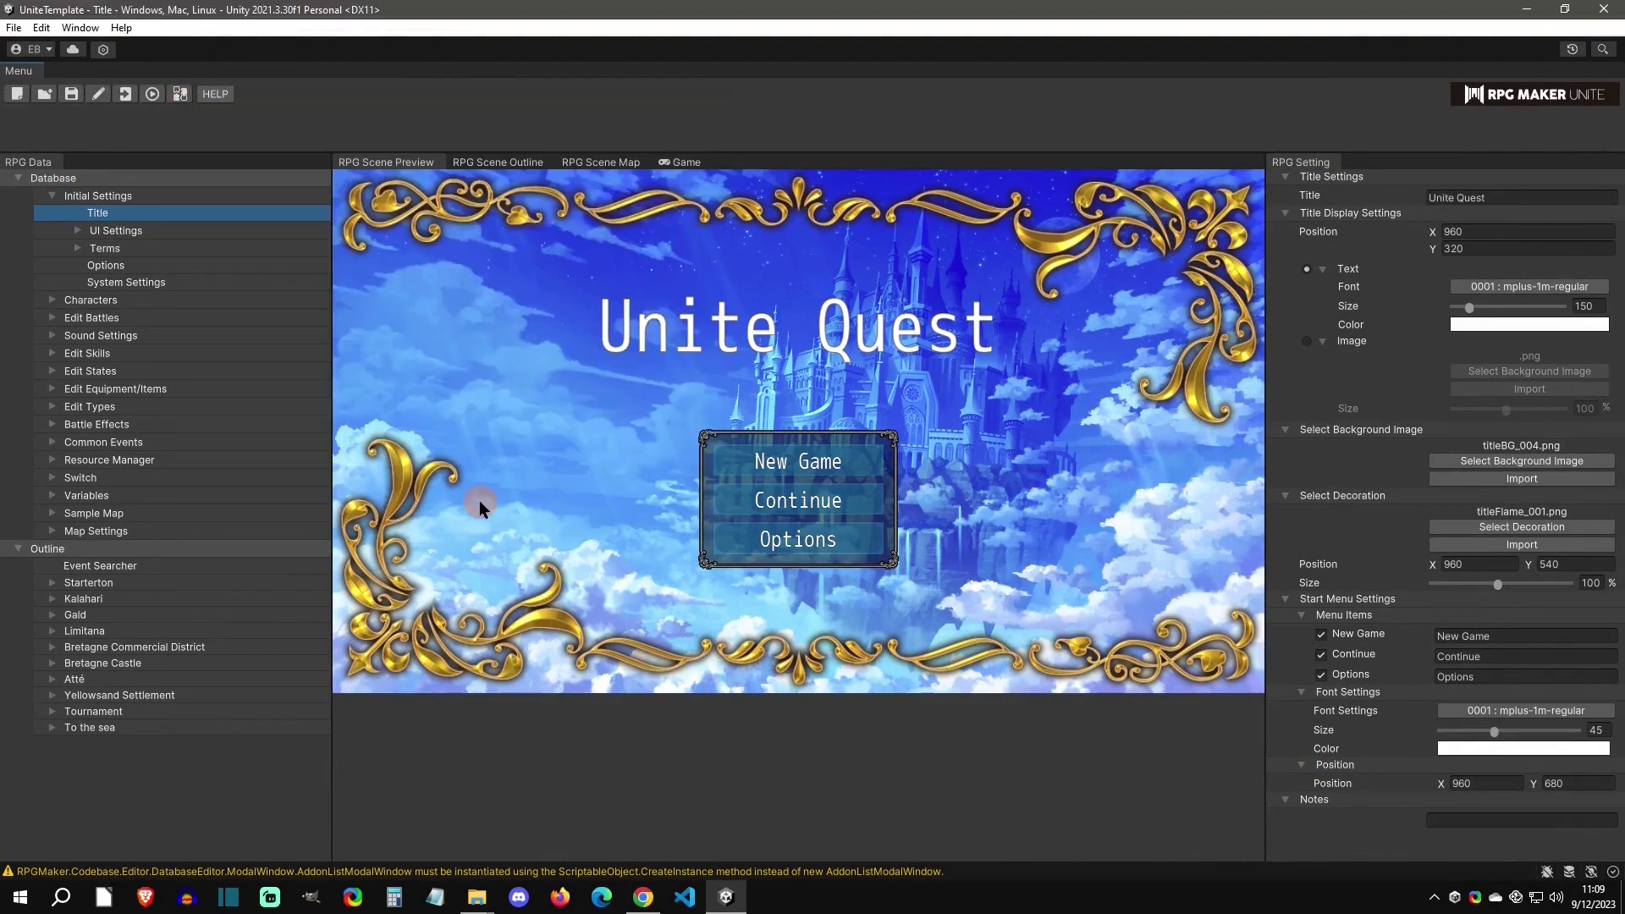
Go to the Add ons downloads page on the RPG Maker Unite website
click(643, 897)
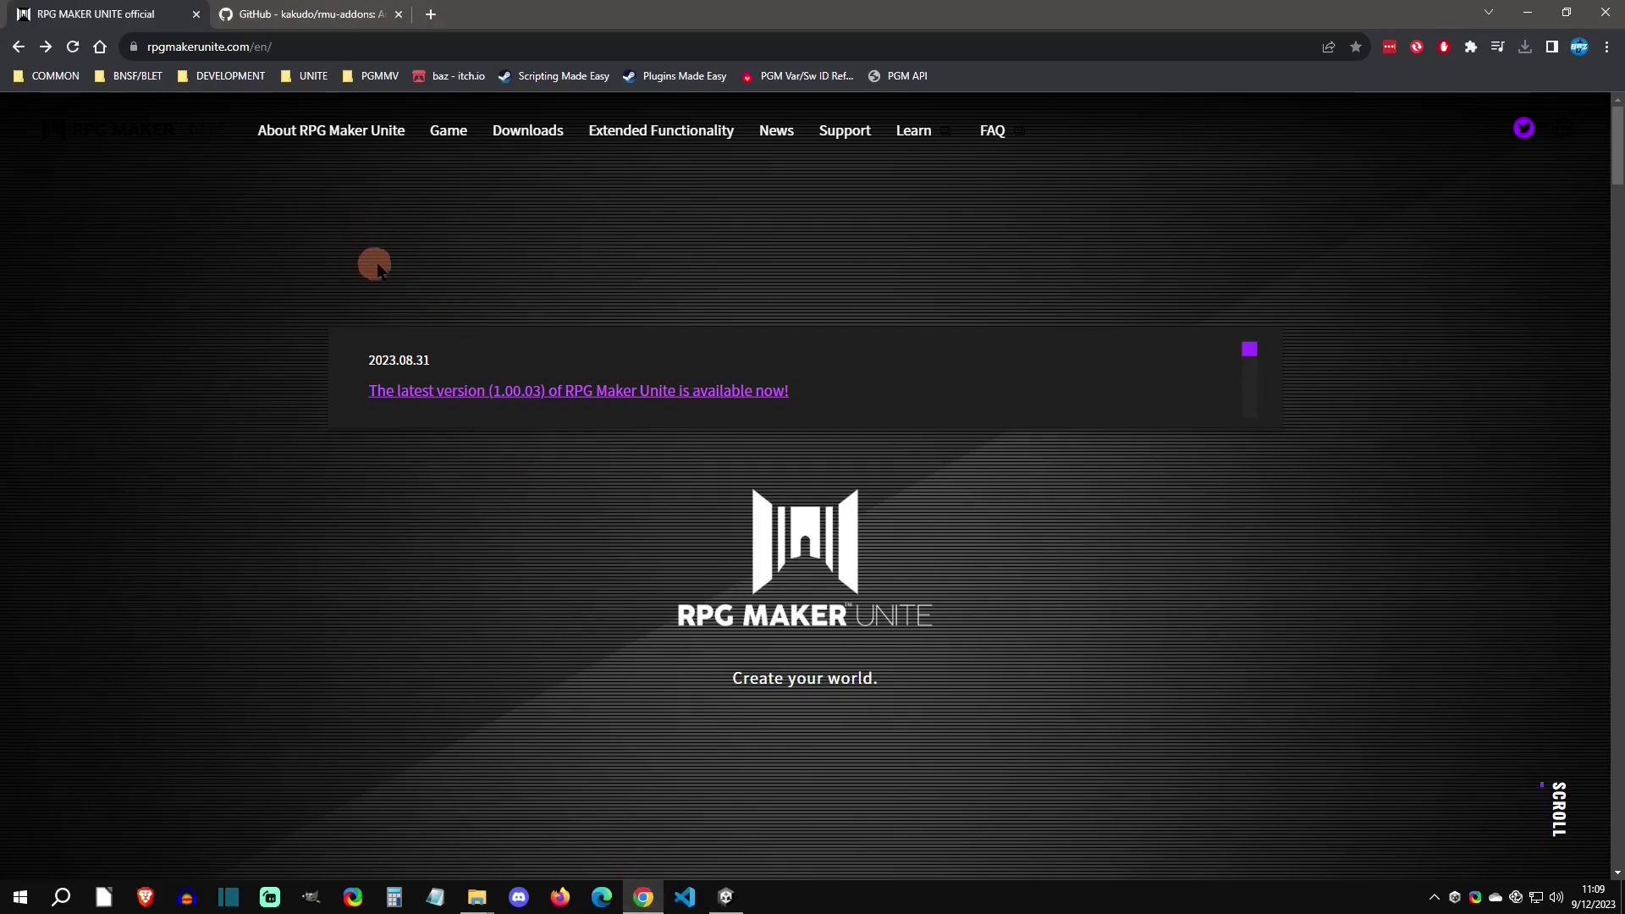
mouse_move(526, 137)
click(526, 186)
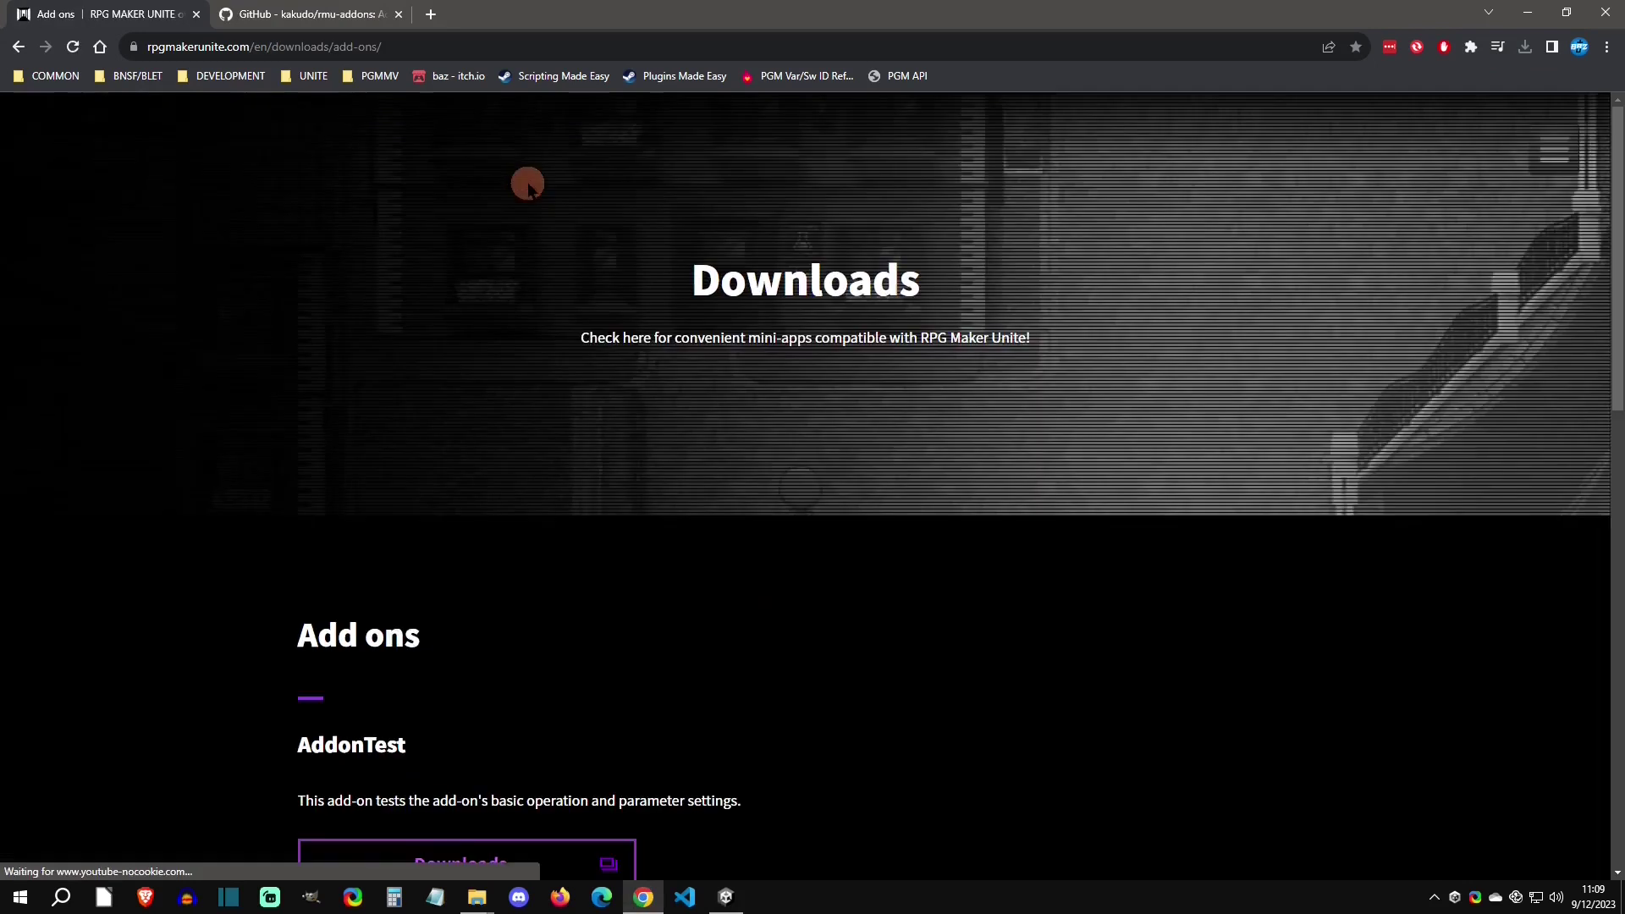
scroll(881, 482, down, 10)
scroll(847, 484, up, 9)
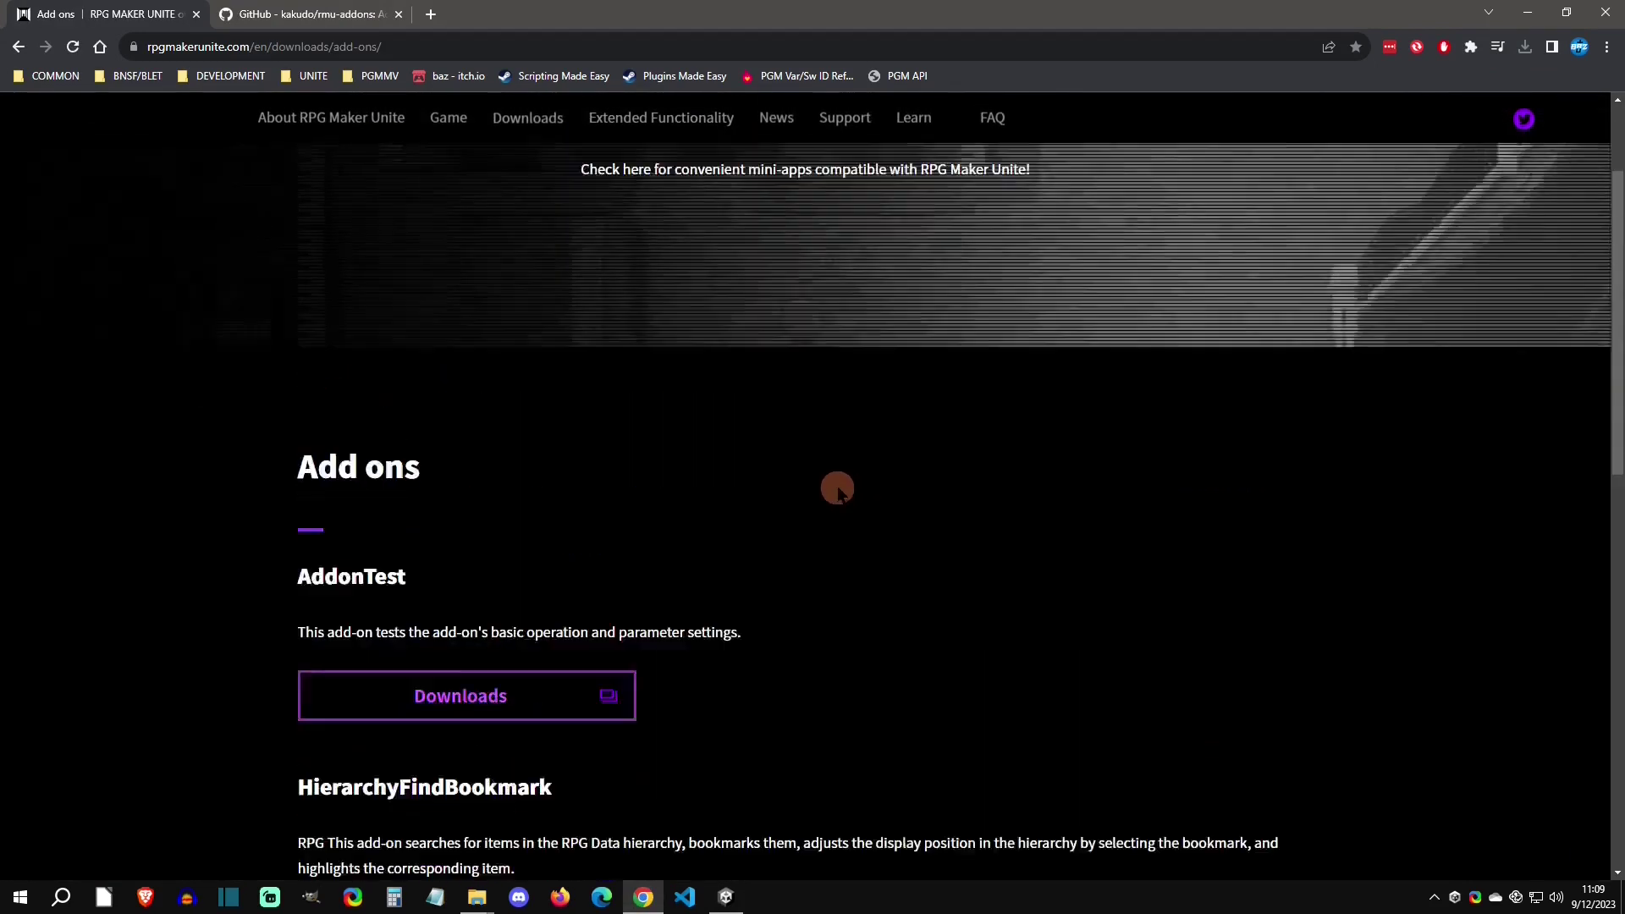
scroll(507, 508, down, 2)
Download the AddonTest add-on package from its Downloads button
double_click(370, 412)
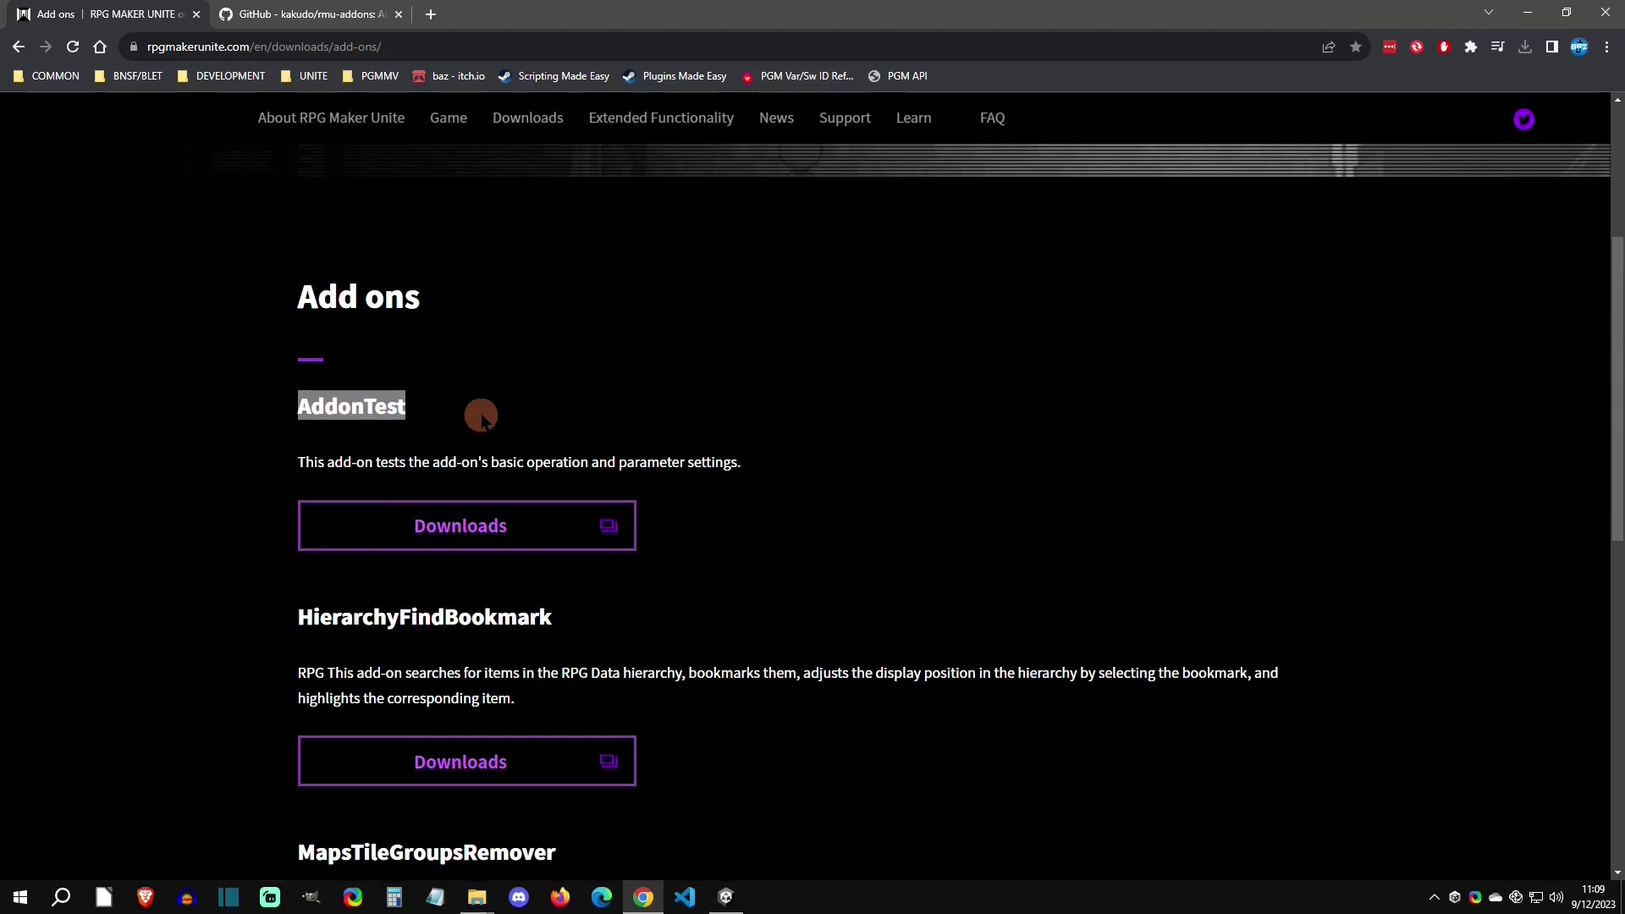
click(482, 416)
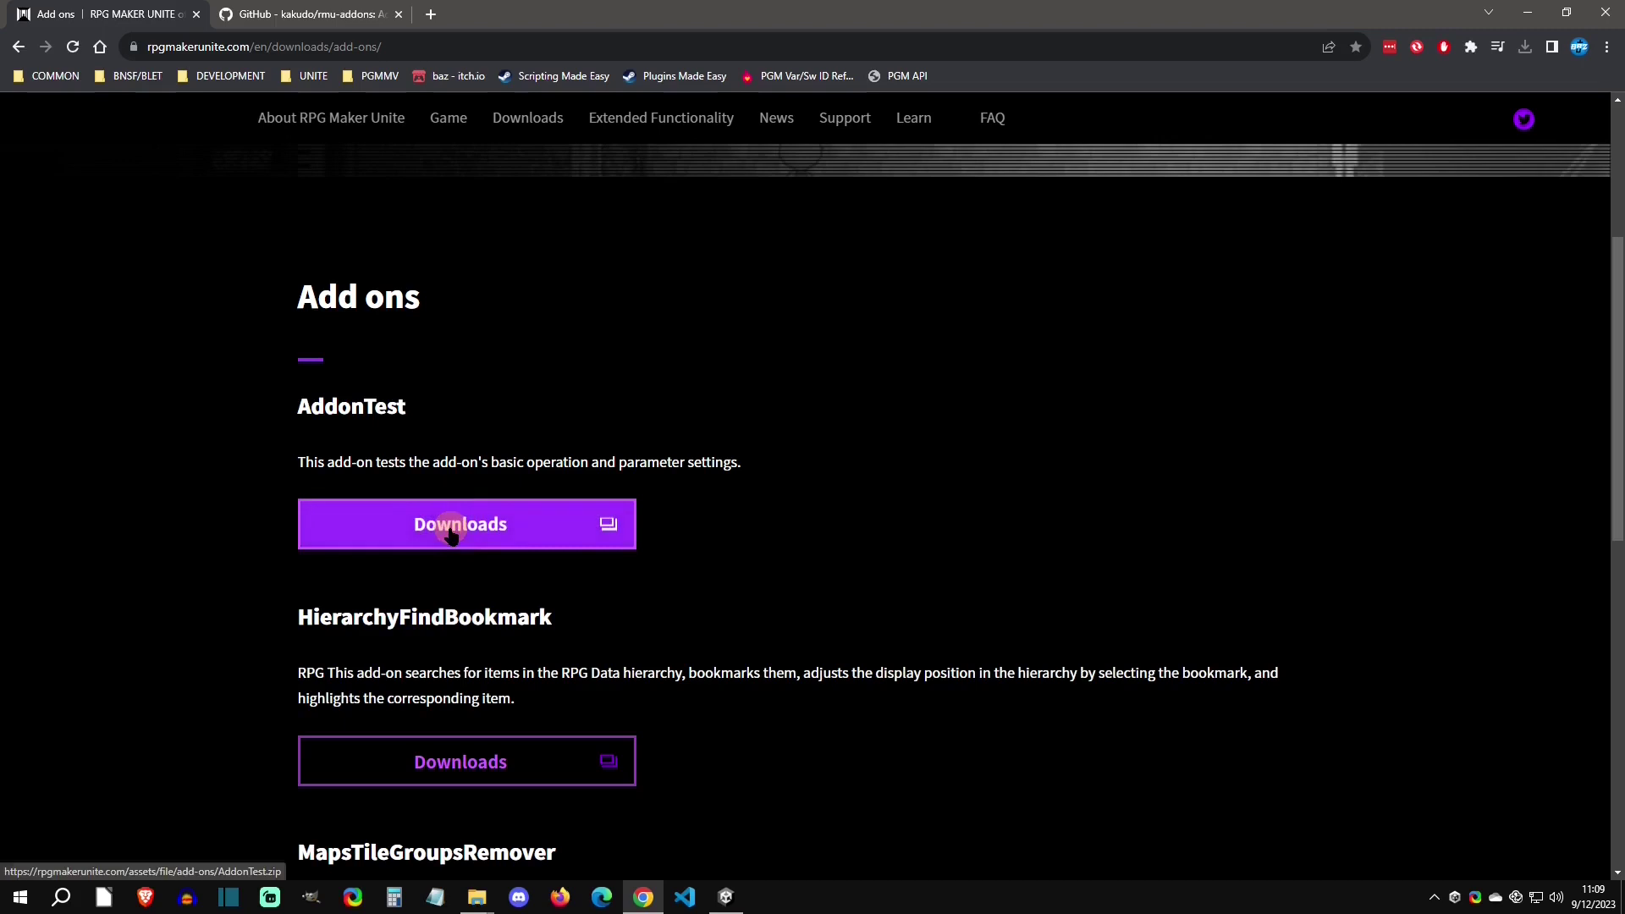
click(301, 11)
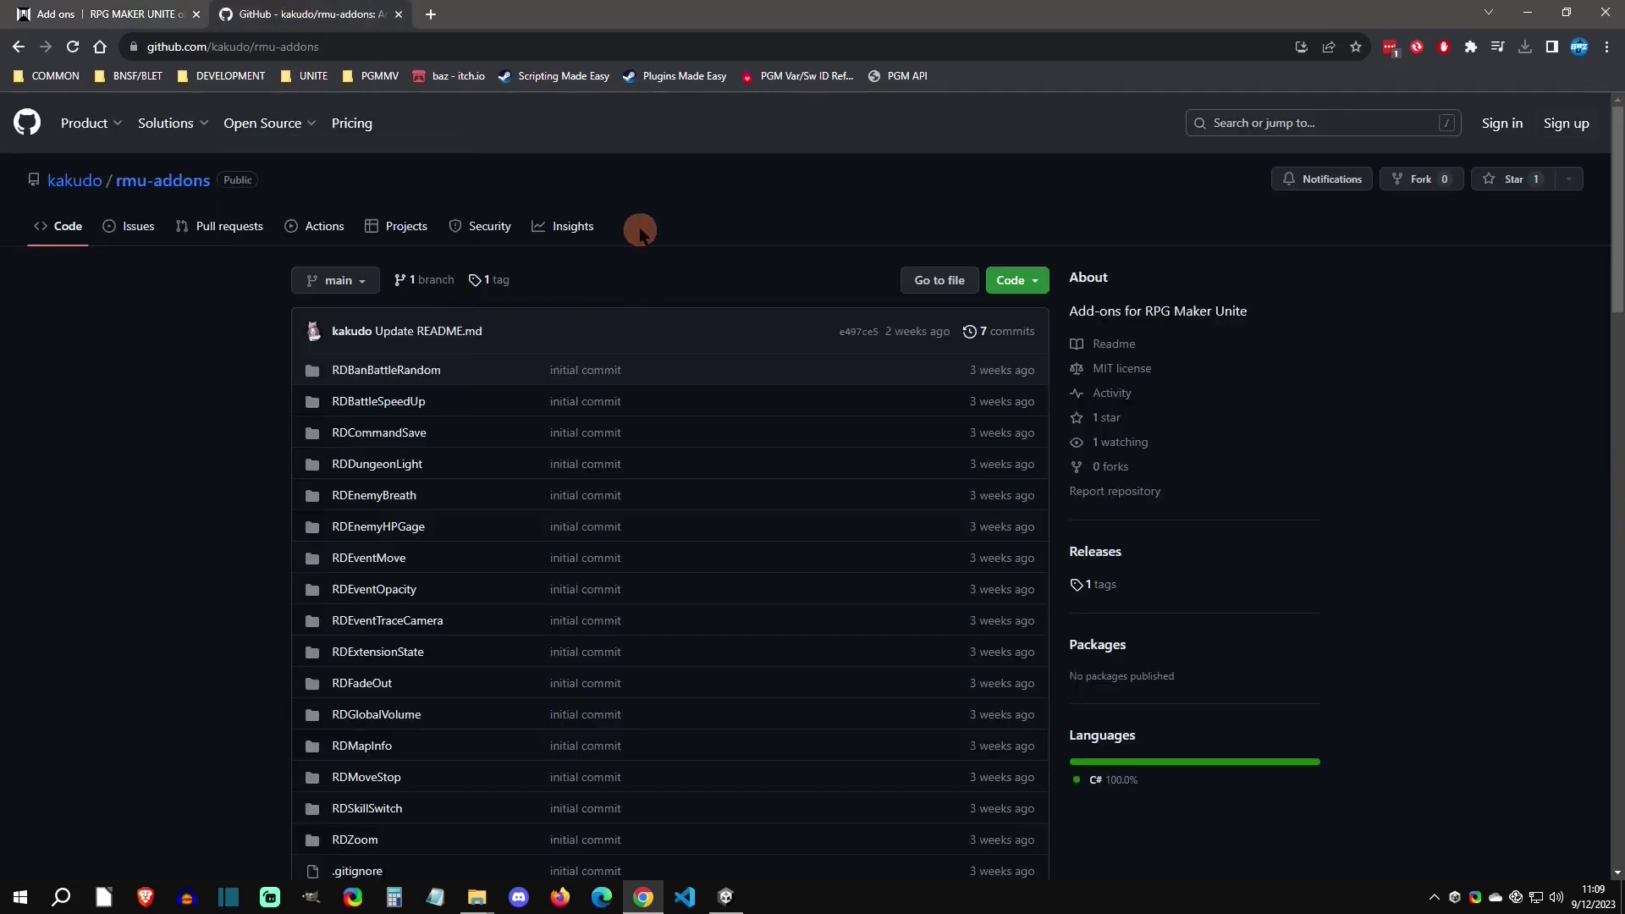
Download the repository as rmu-addons-main.zip using Code > Download ZIP
scroll(399, 398, down, 4)
scroll(398, 486, up, 4)
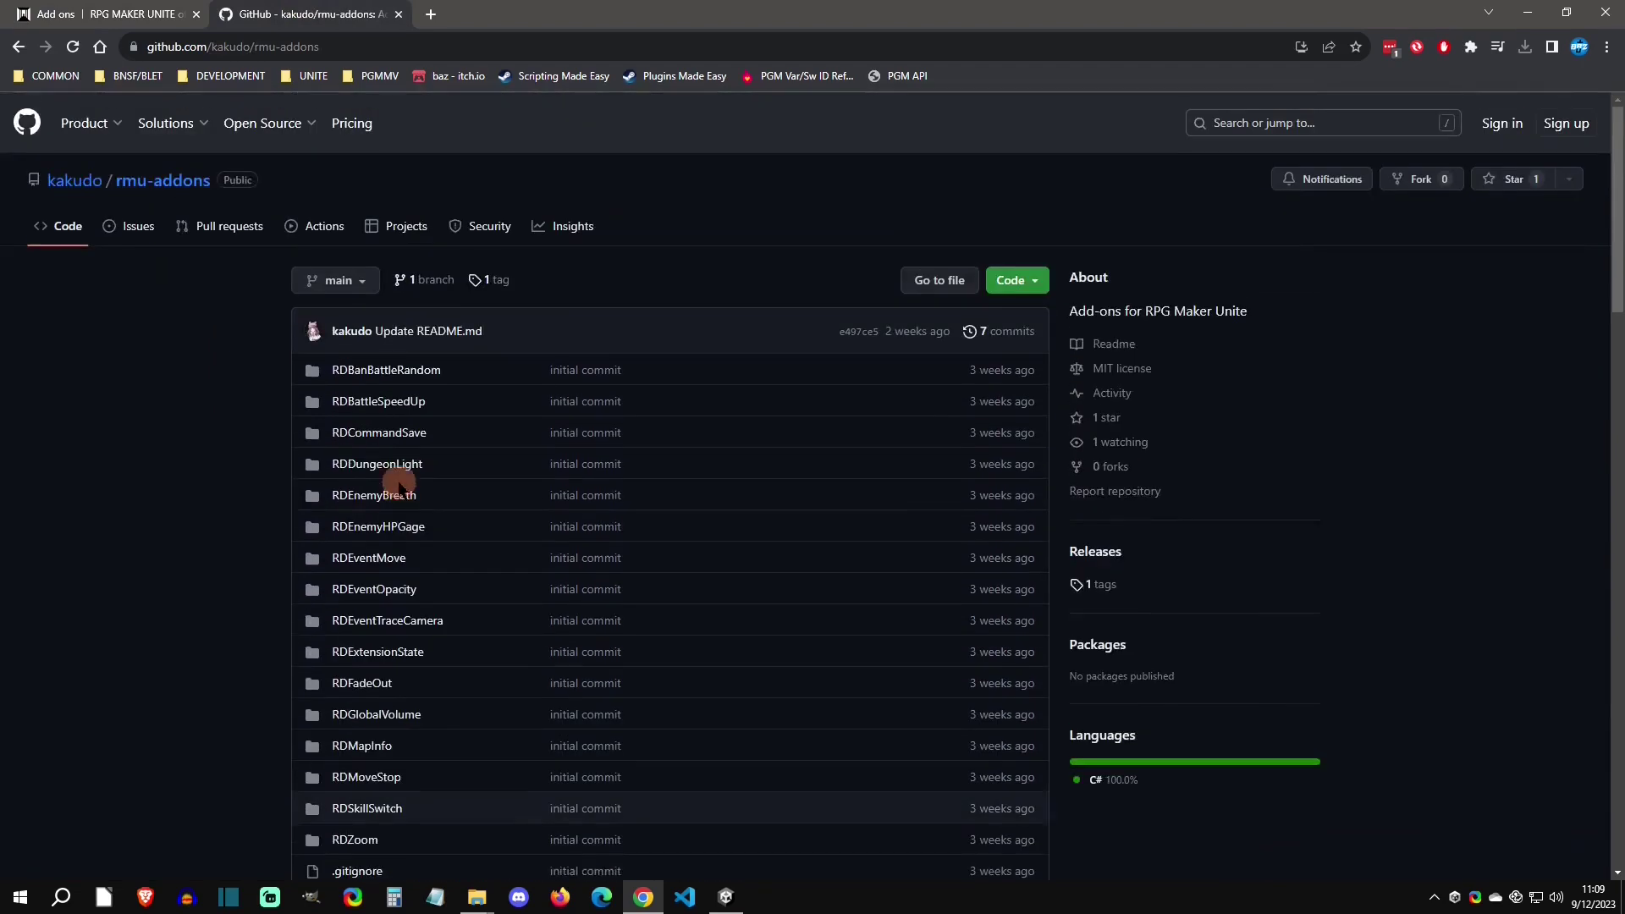
click(1018, 280)
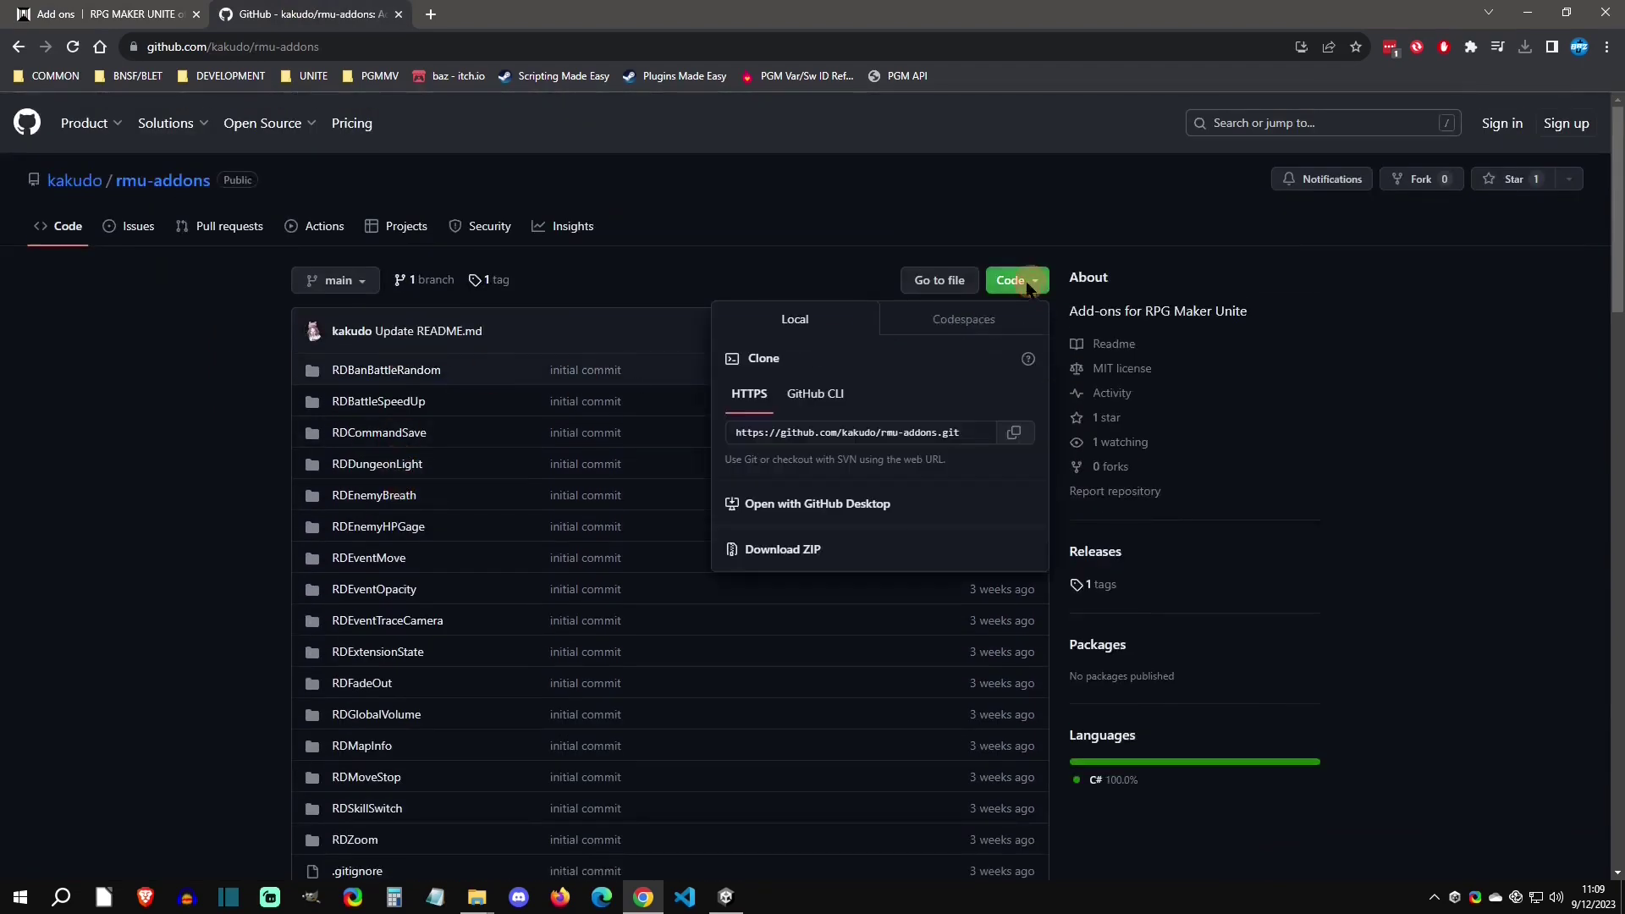
click(825, 552)
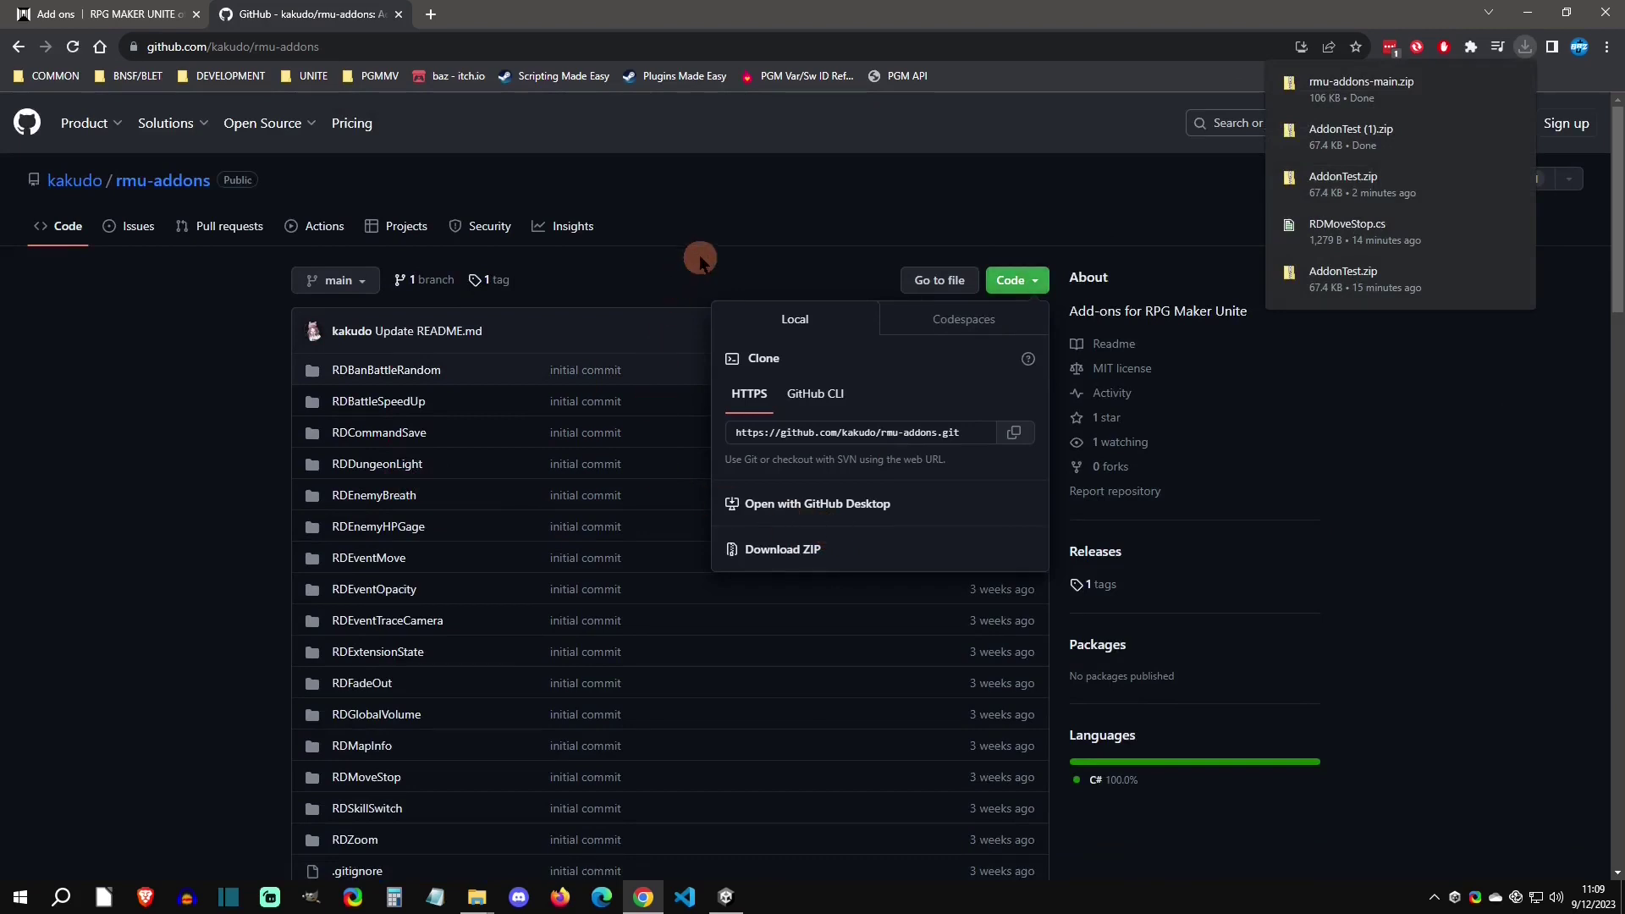
click(725, 896)
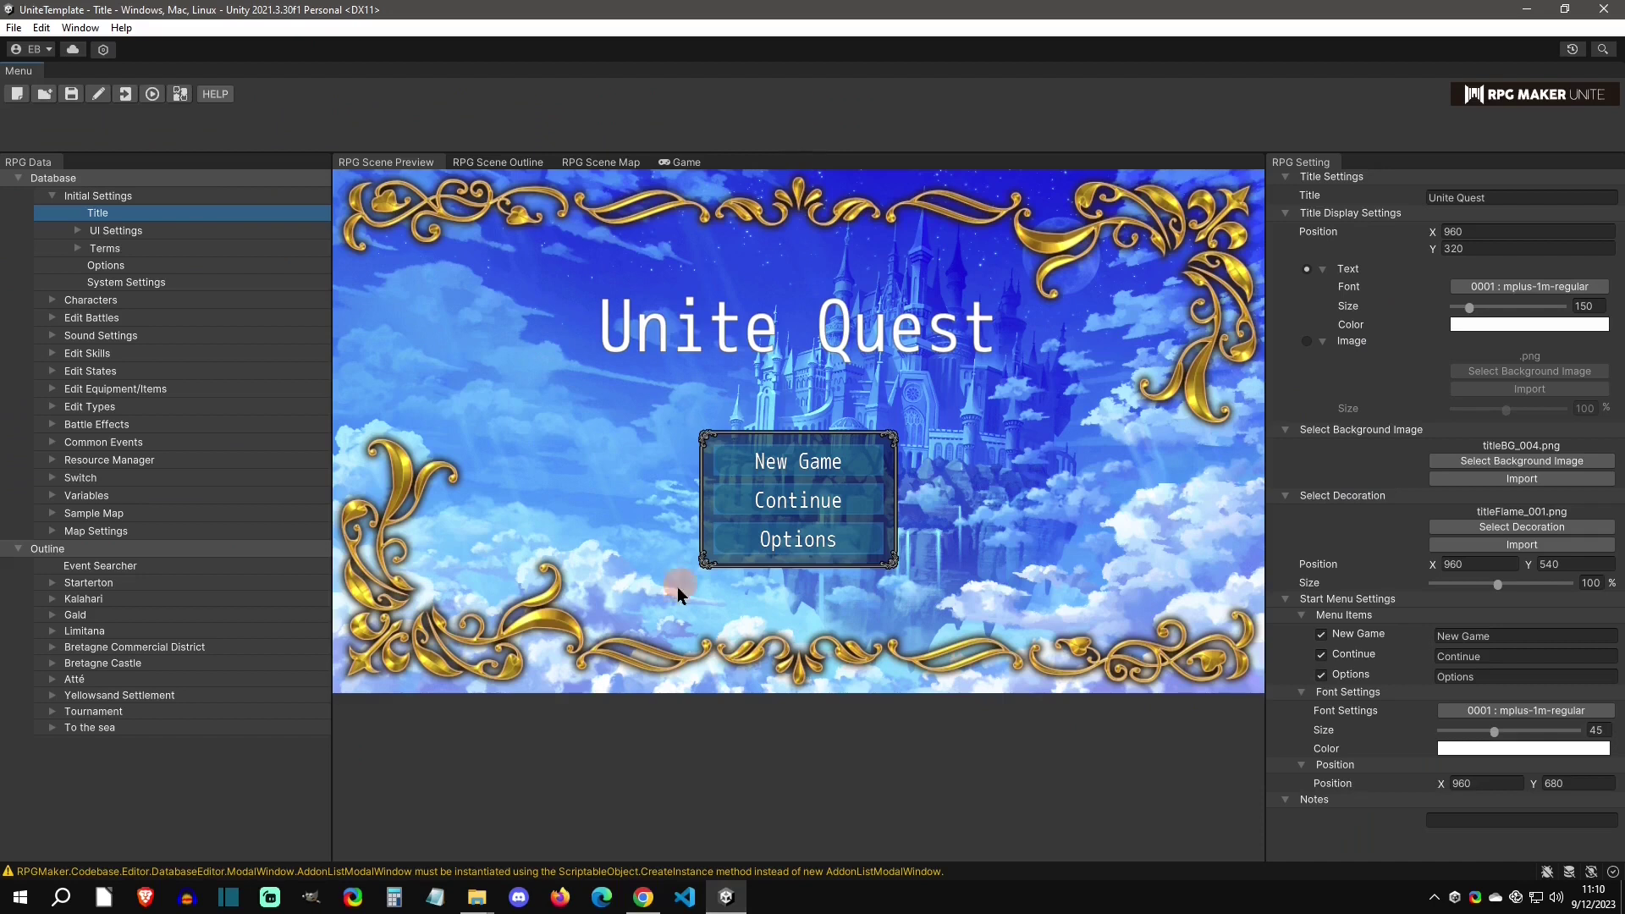
Extract AddonTest.zip in Downloads with 7-Zip and select AddonTest-1_0_0.unitypackage inside
click(477, 897)
click(436, 838)
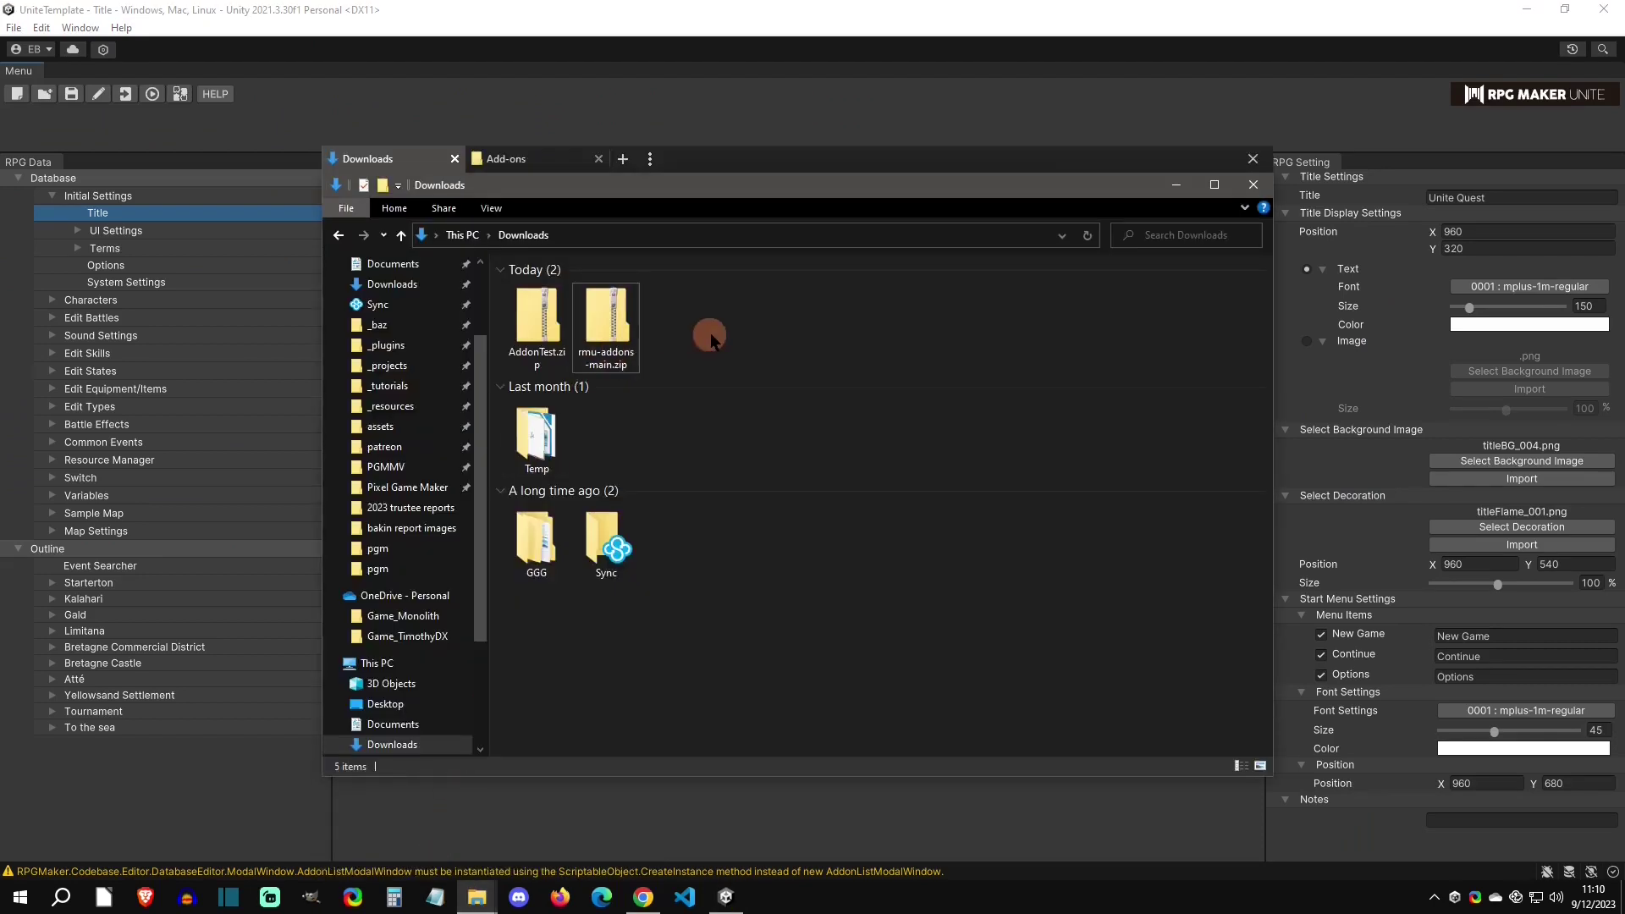
click(542, 353)
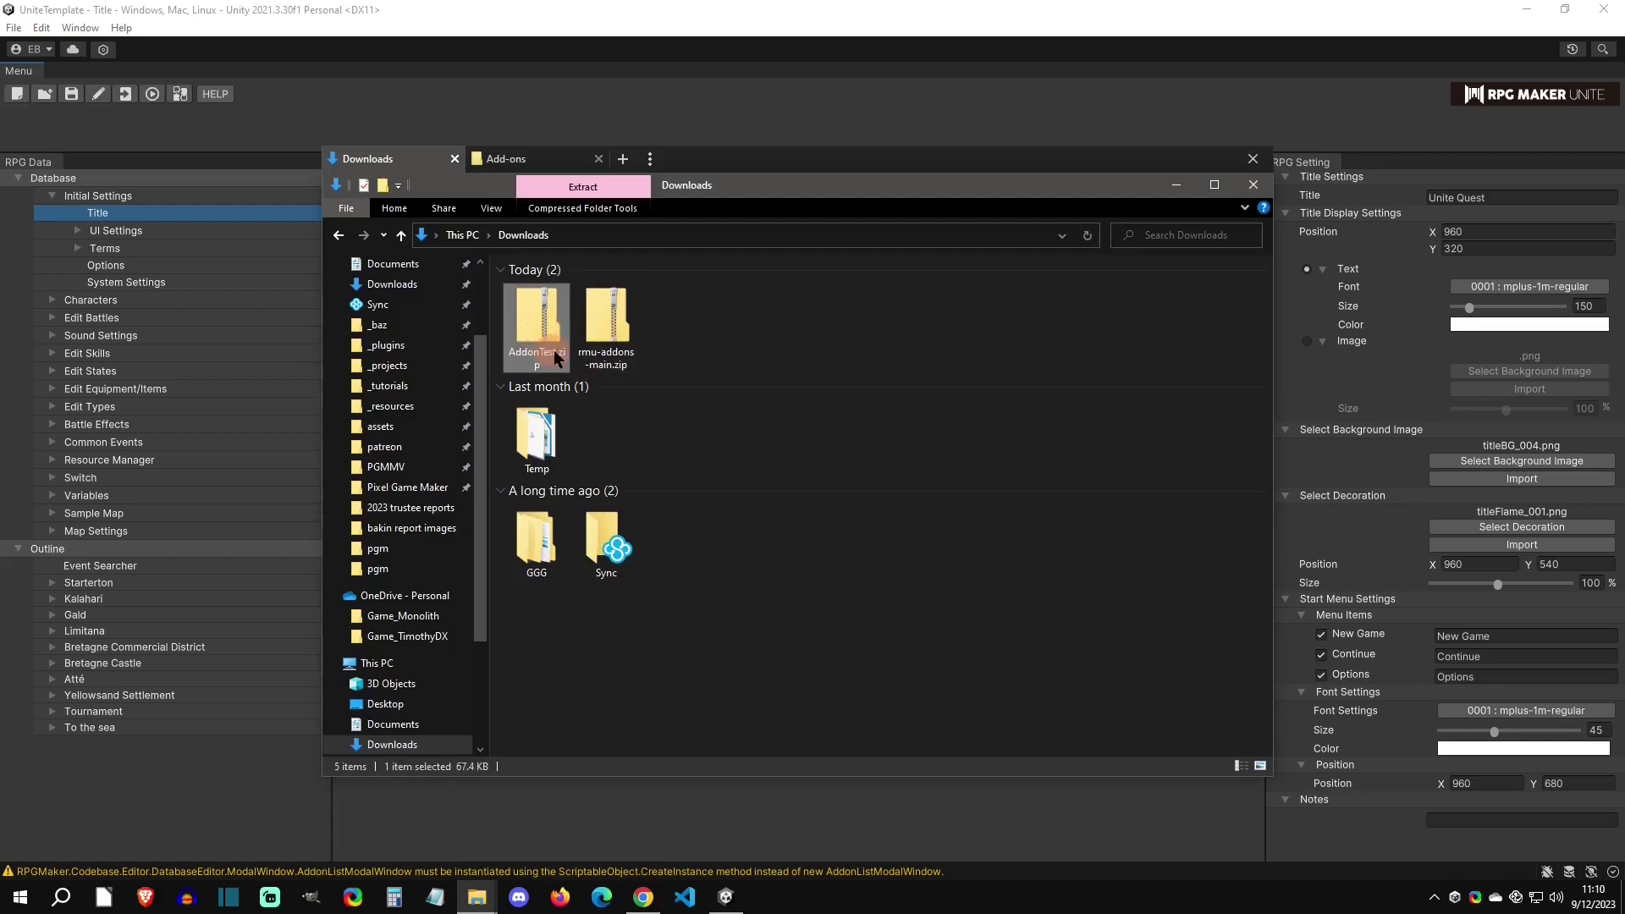
right_click(534, 323)
mouse_move(652, 414)
click(880, 472)
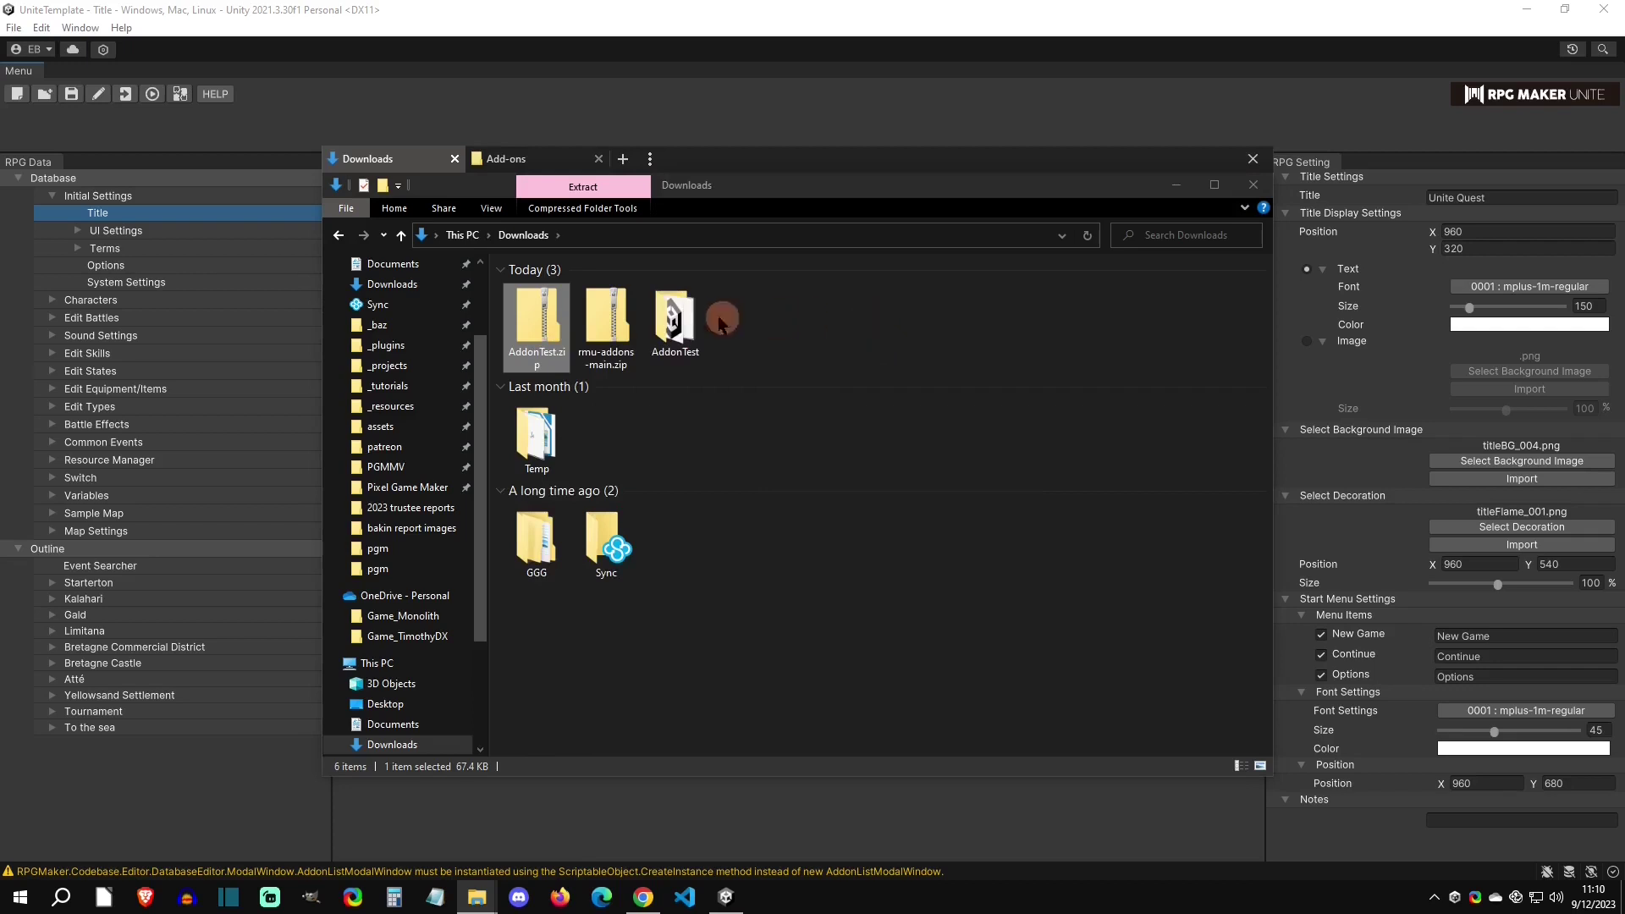
double_click(676, 321)
click(576, 310)
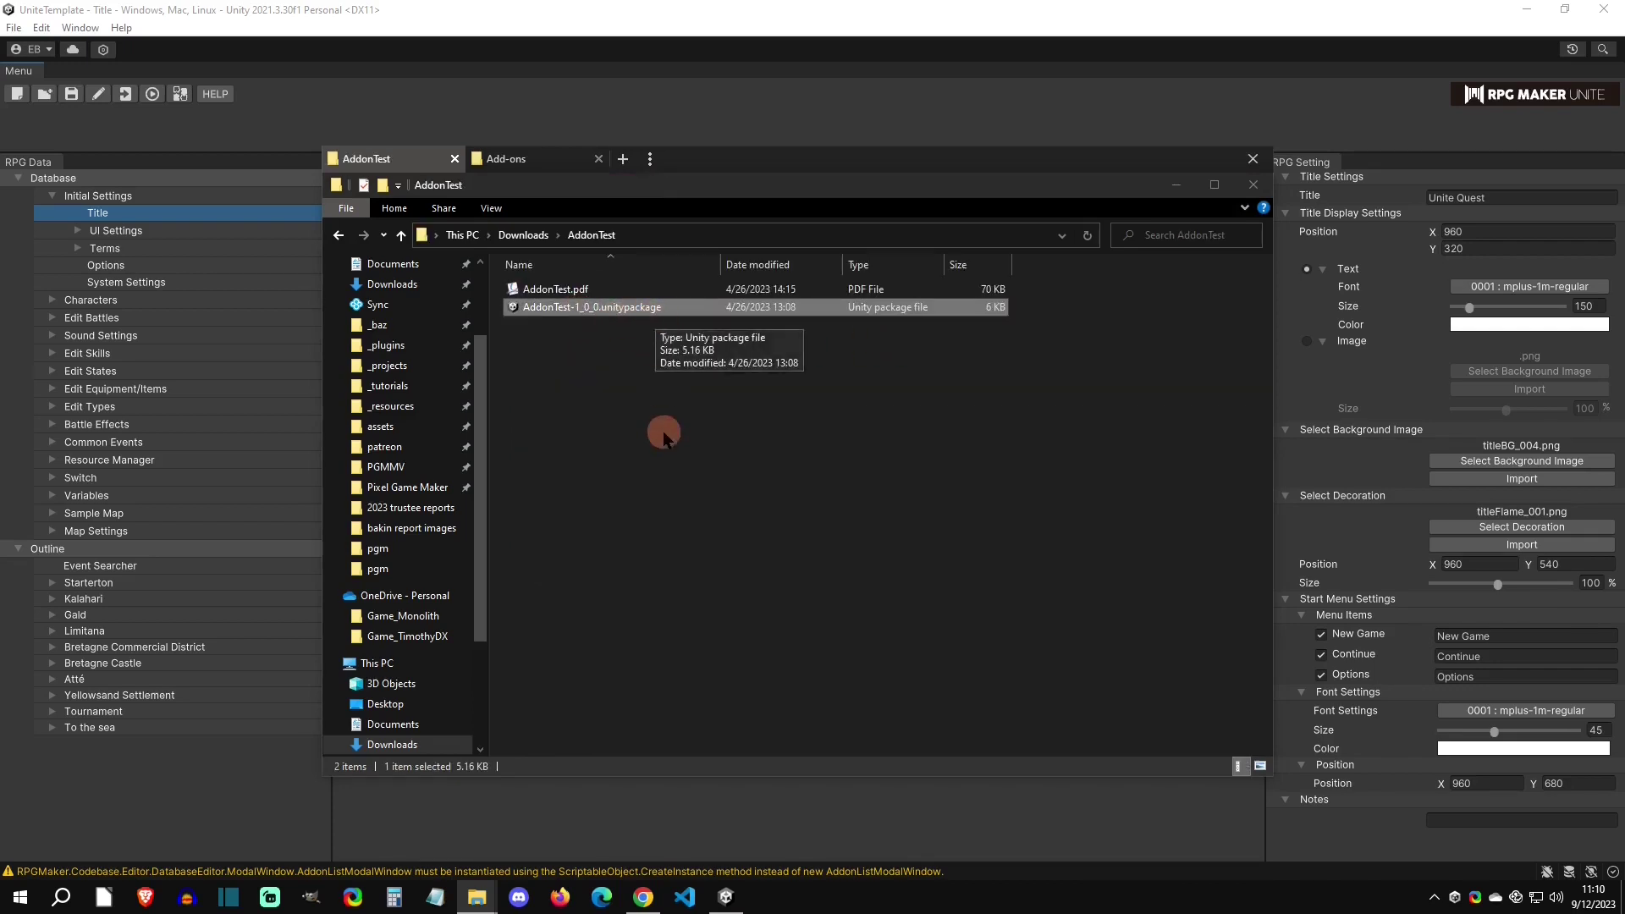
Import AddonTest-1_0_0.unitypackage and verify AddonTest appears, switched off, in the Add-on List
double_click(617, 308)
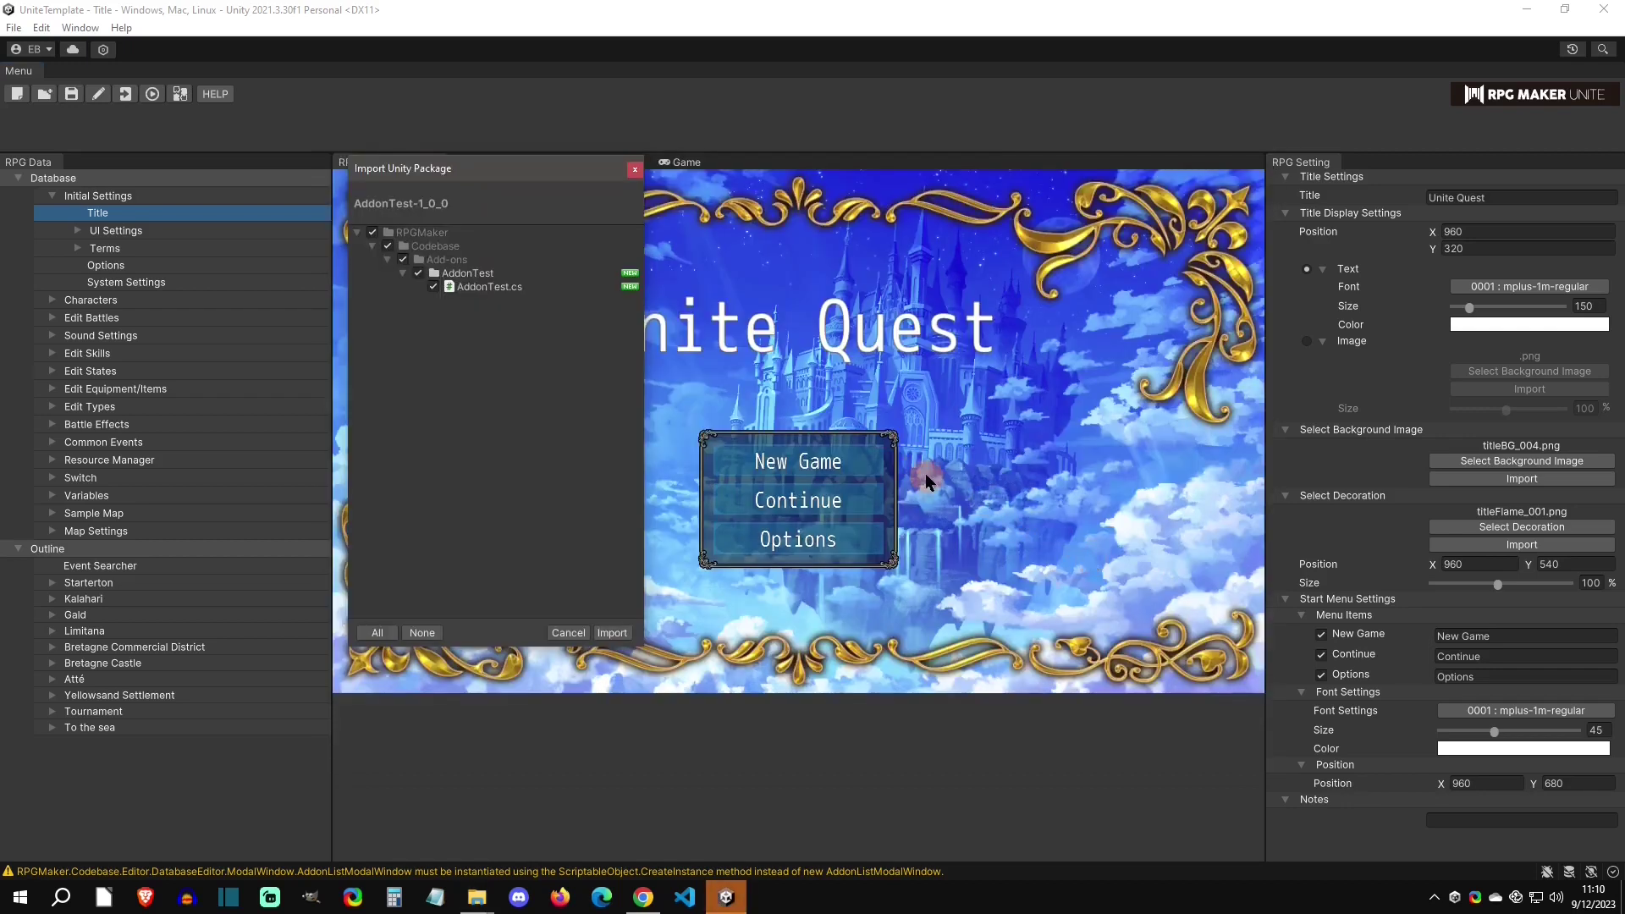
click(614, 633)
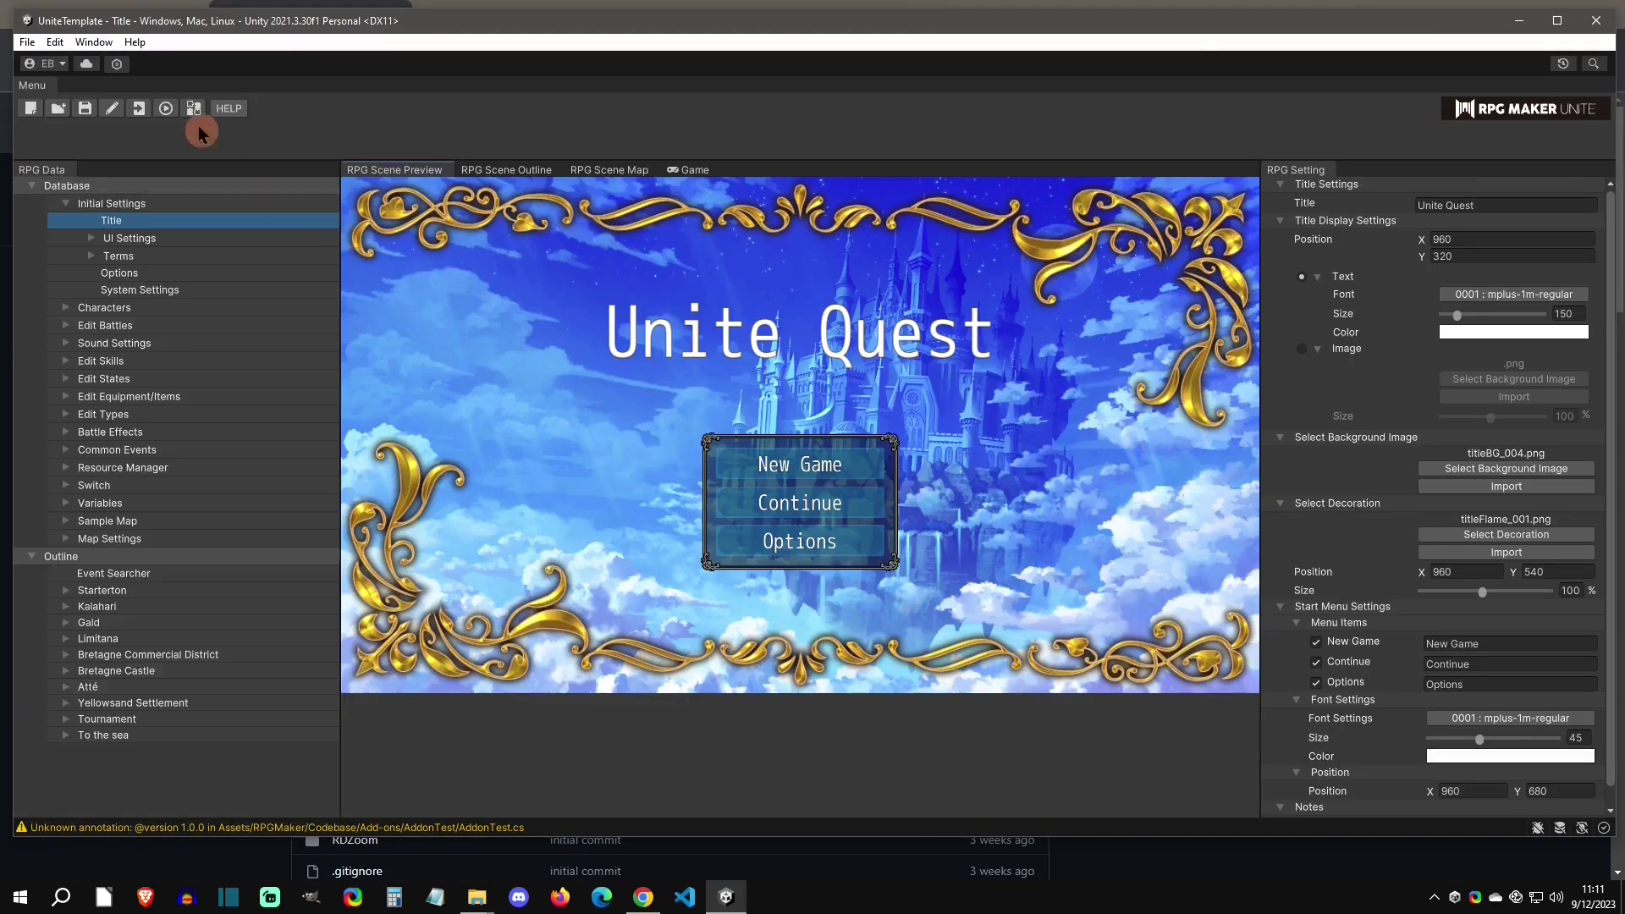
click(196, 111)
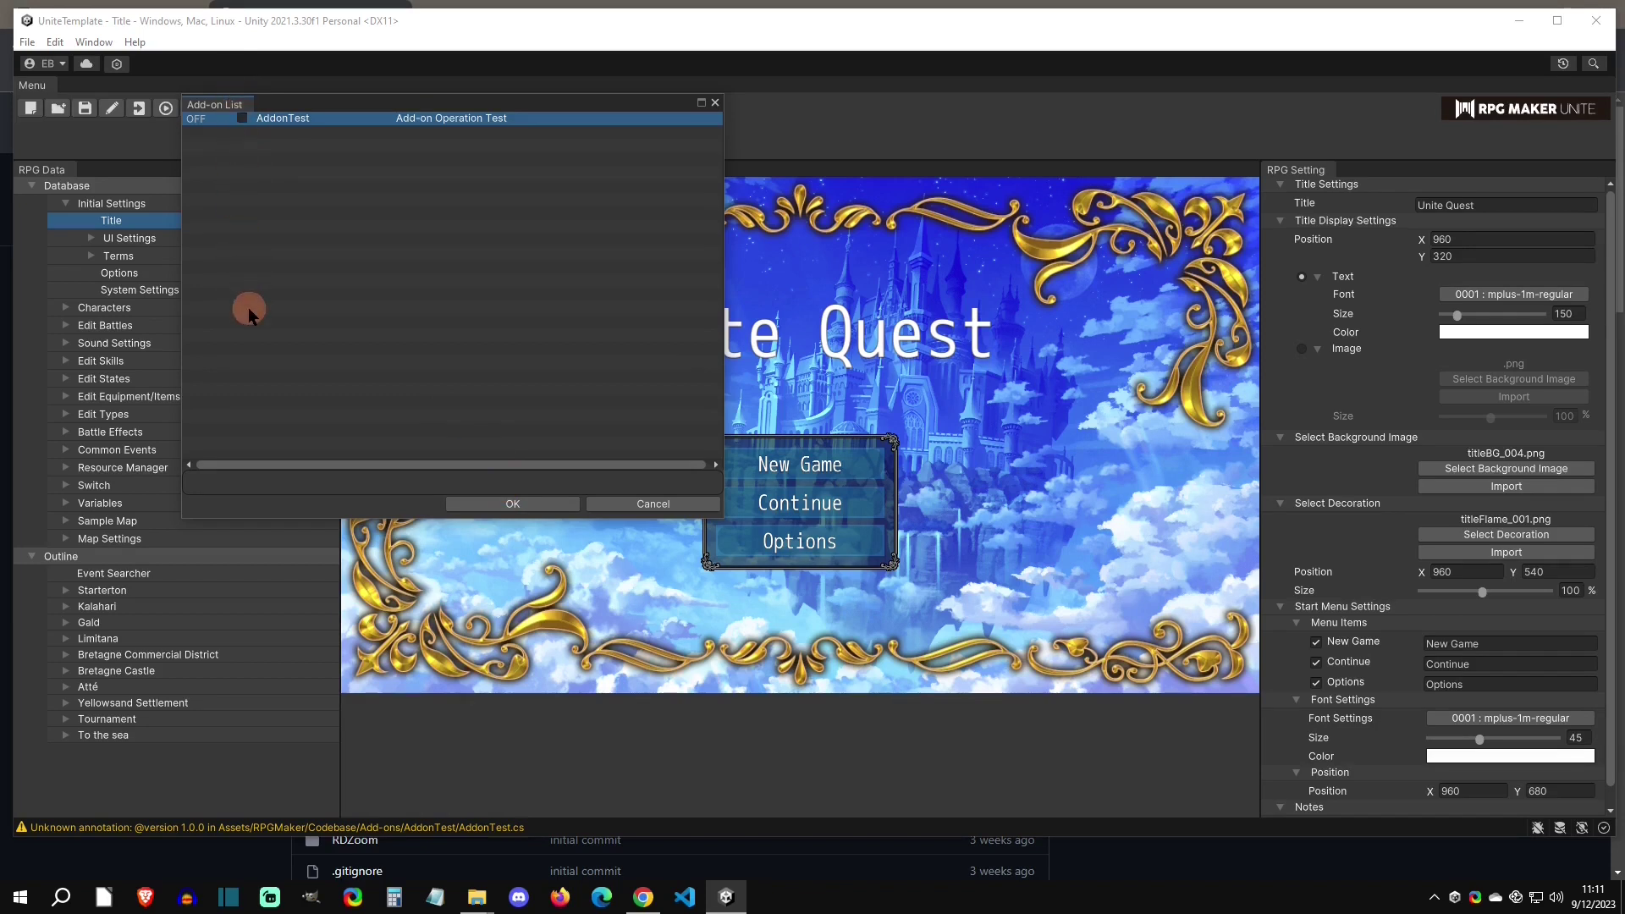
click(616, 499)
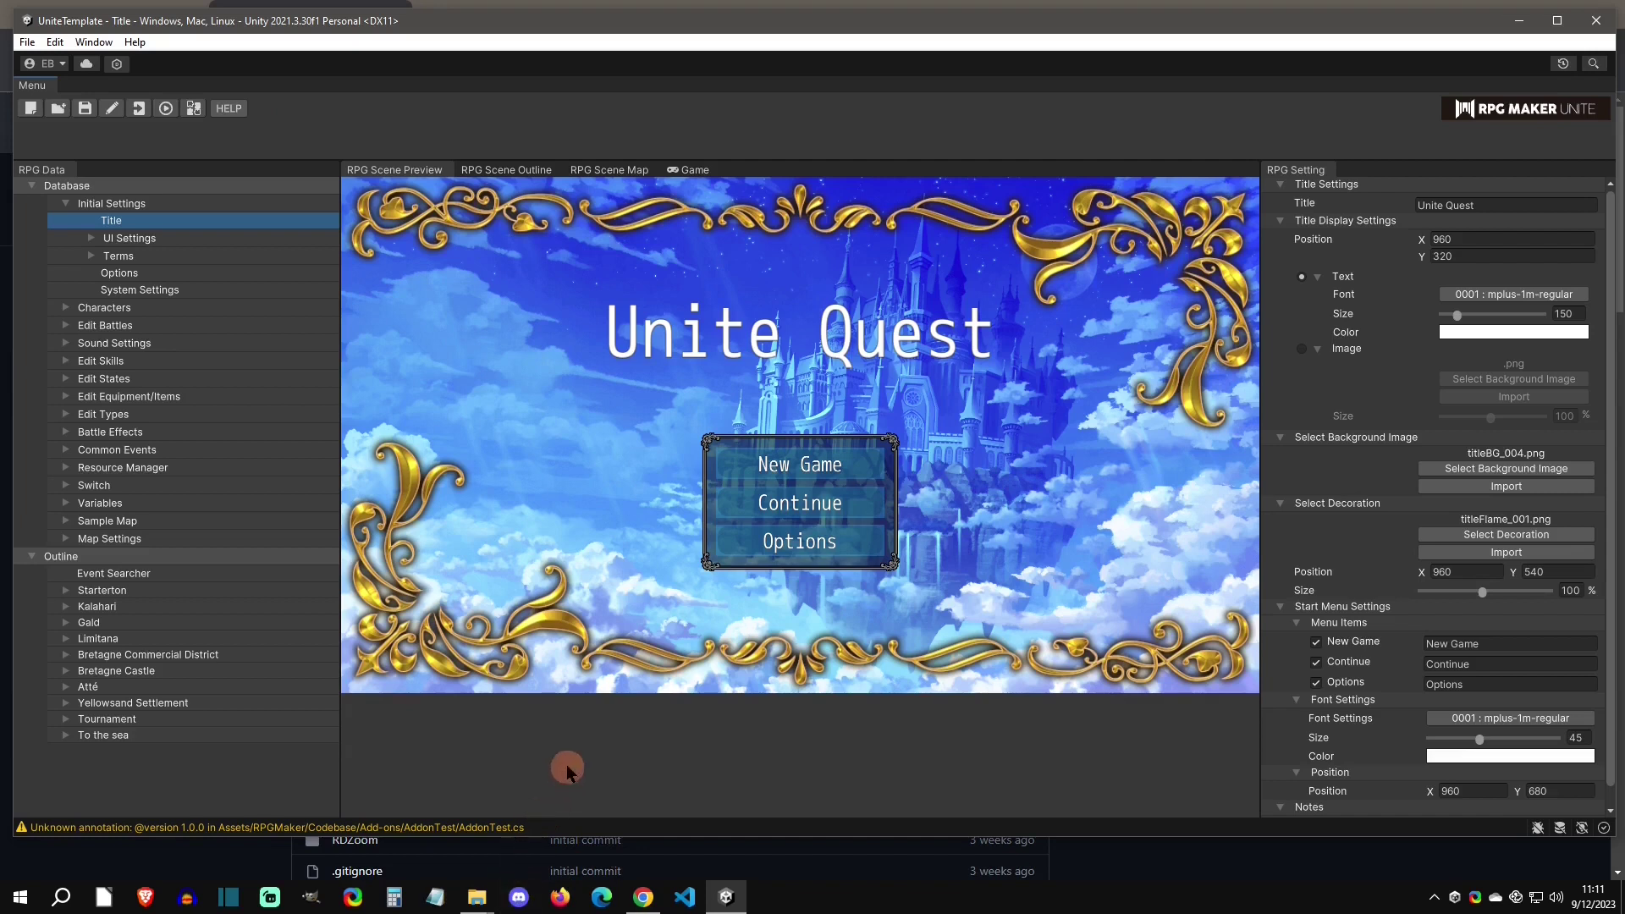
click(477, 897)
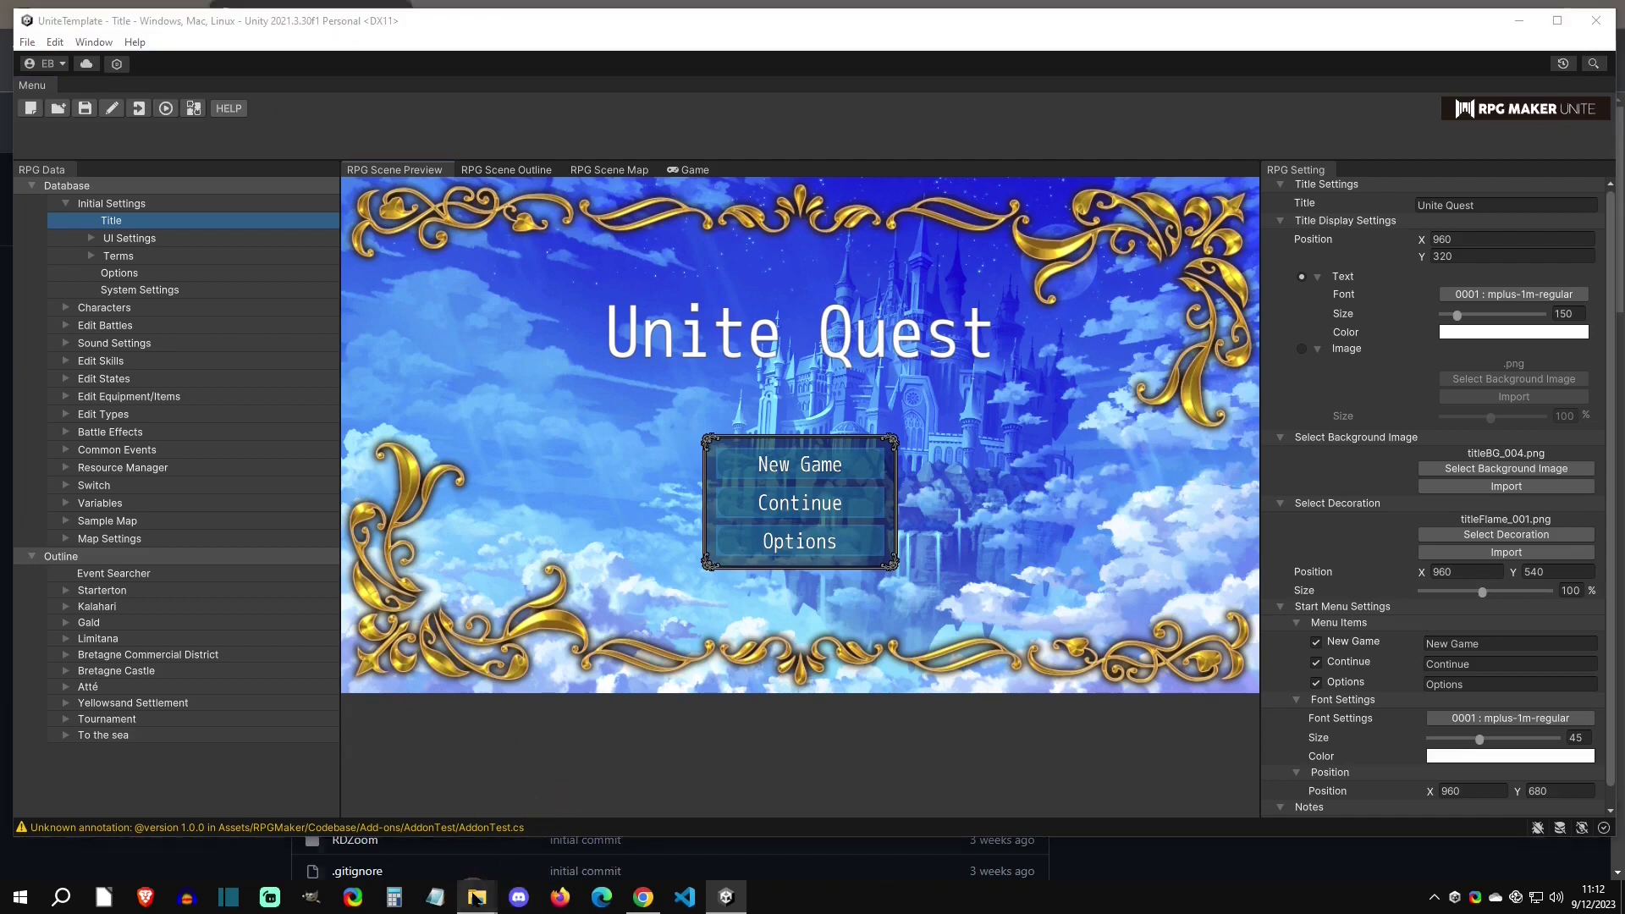
Extract rmu-addons-main.zip in Downloads into its own rmu-addons-main folder with 7-Zip
click(398, 817)
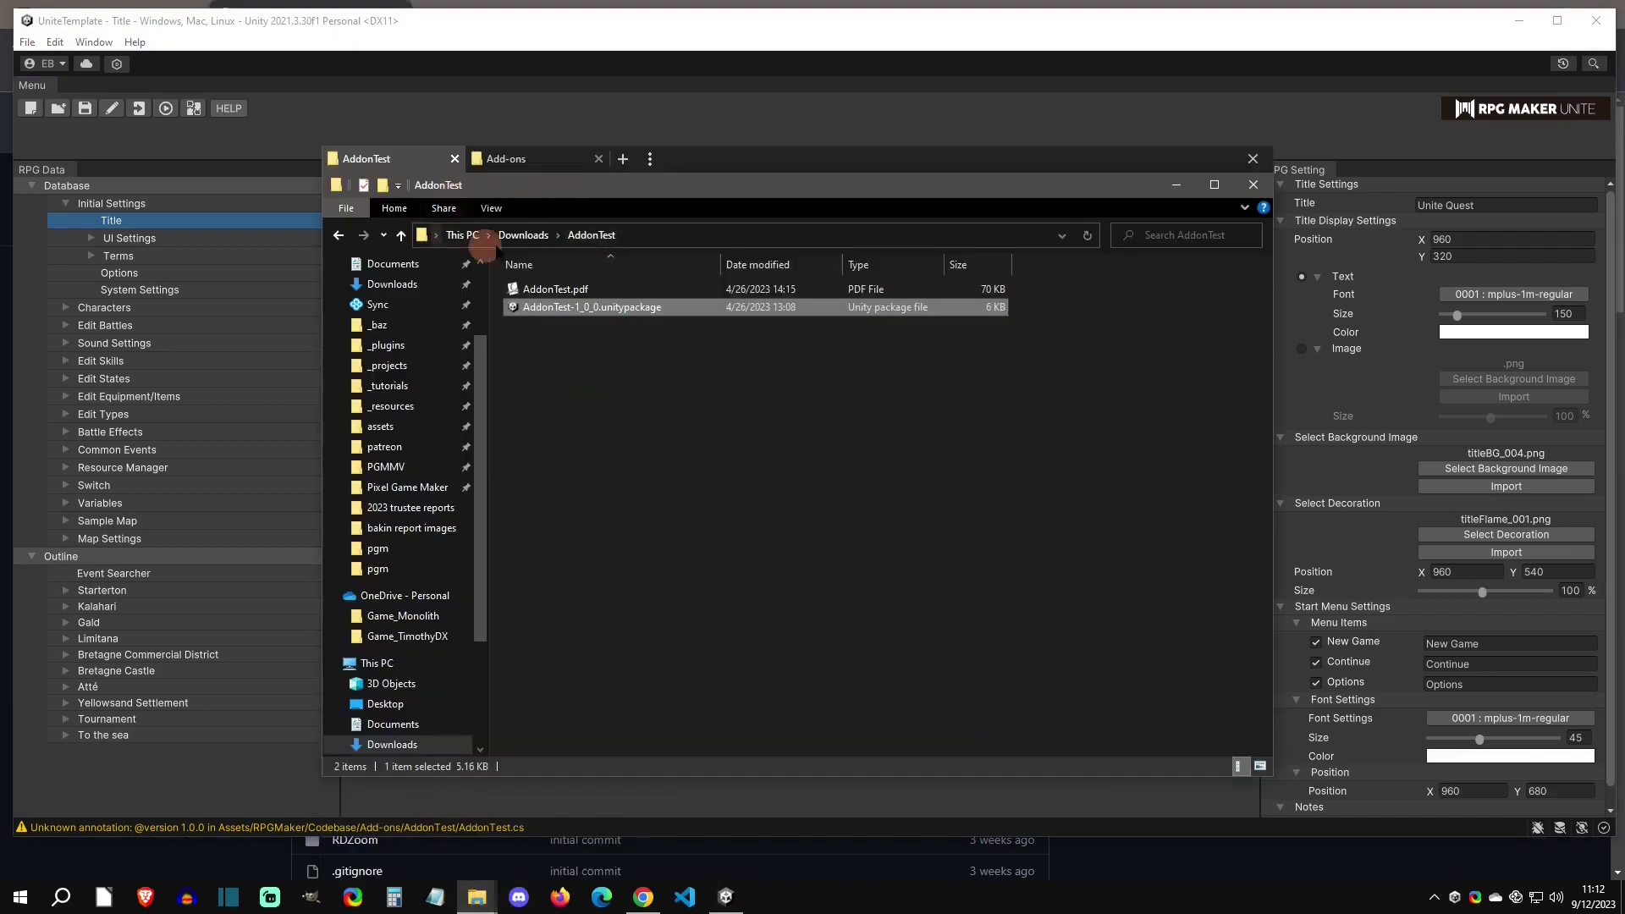
click(523, 234)
click(632, 354)
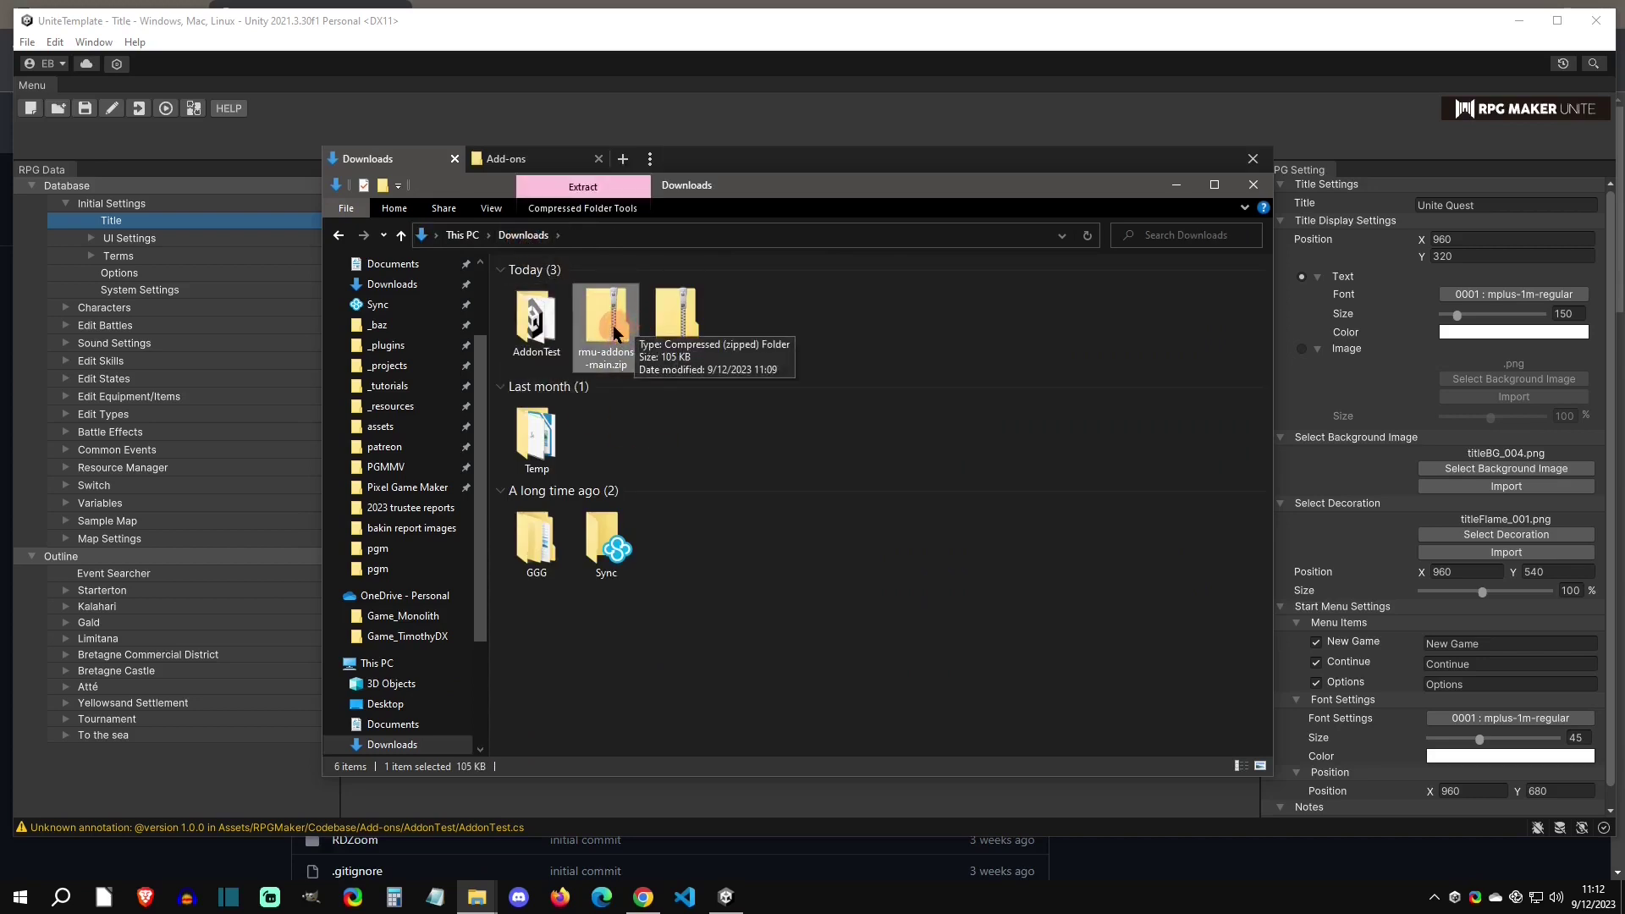
right_click(615, 333)
mouse_move(761, 421)
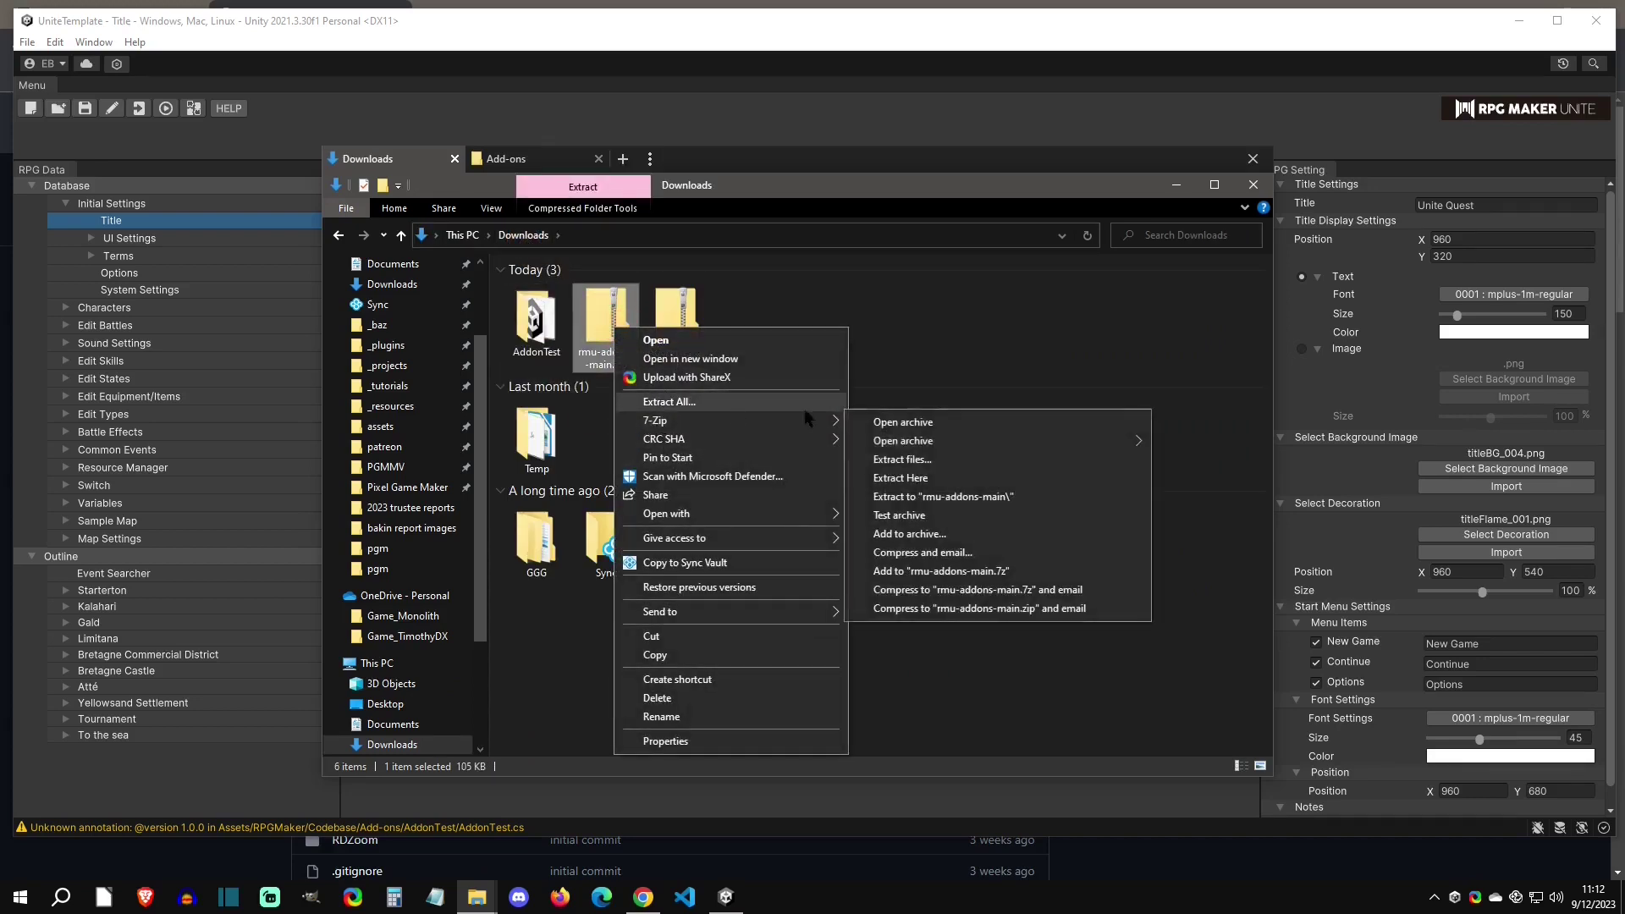
click(943, 499)
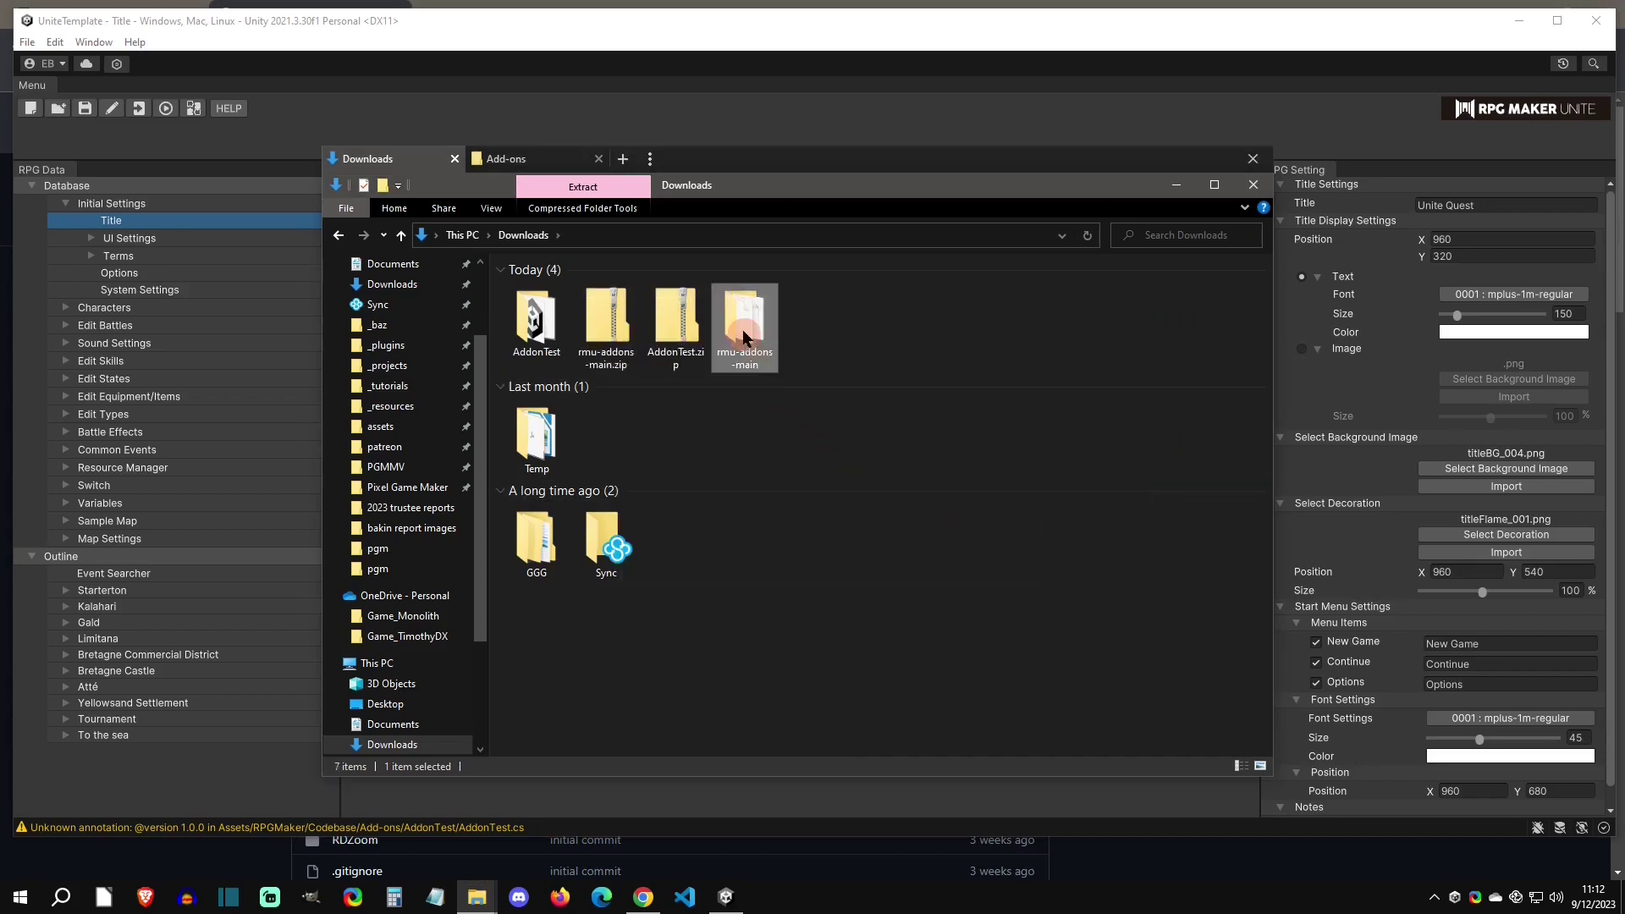
click(744, 336)
Copy the RDMoveStop folder from rmu-addons-main
double_click(744, 336)
click(595, 520)
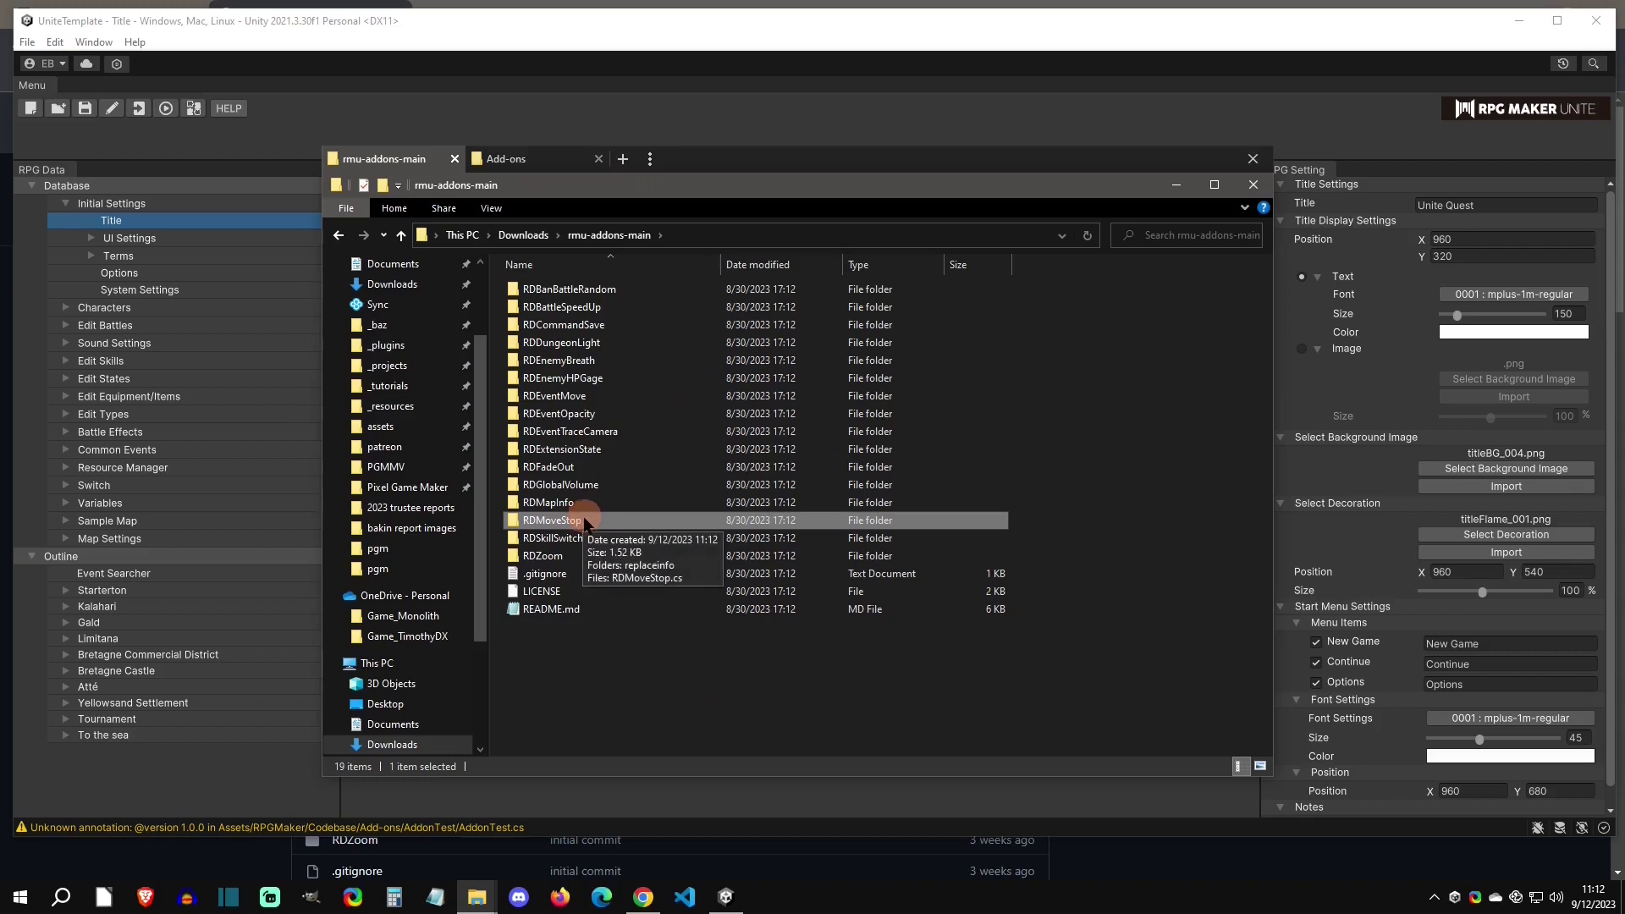
right_click(584, 520)
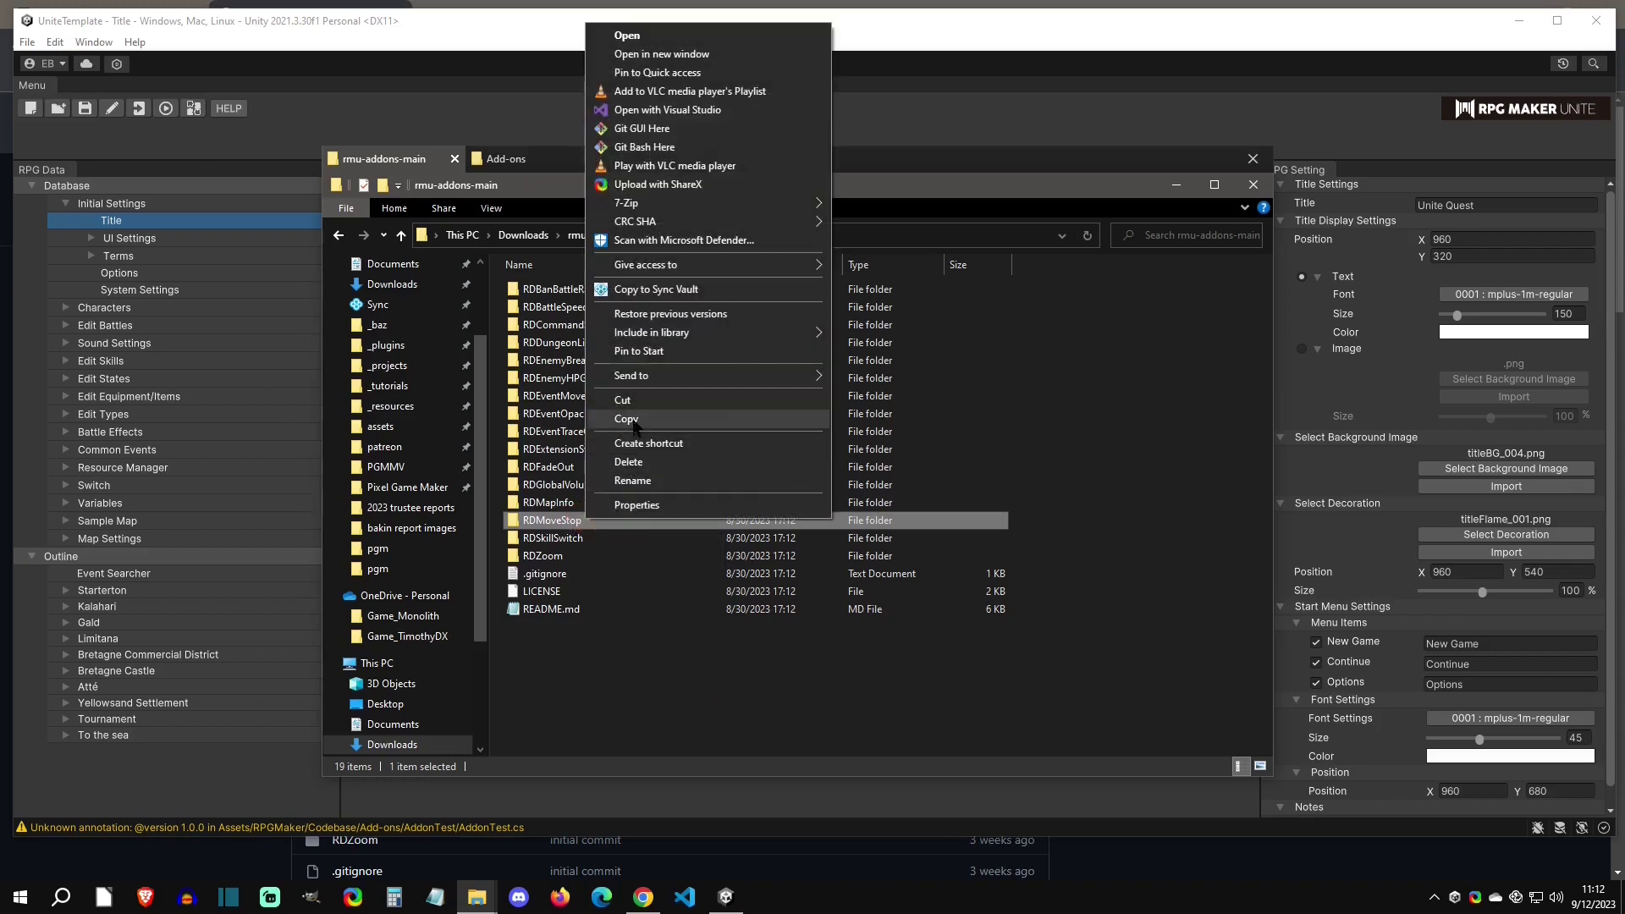
click(681, 420)
Paste RDMoveStop into UniteTemplate\Assets\RPGMaker\Codebase\Add-ons
click(535, 159)
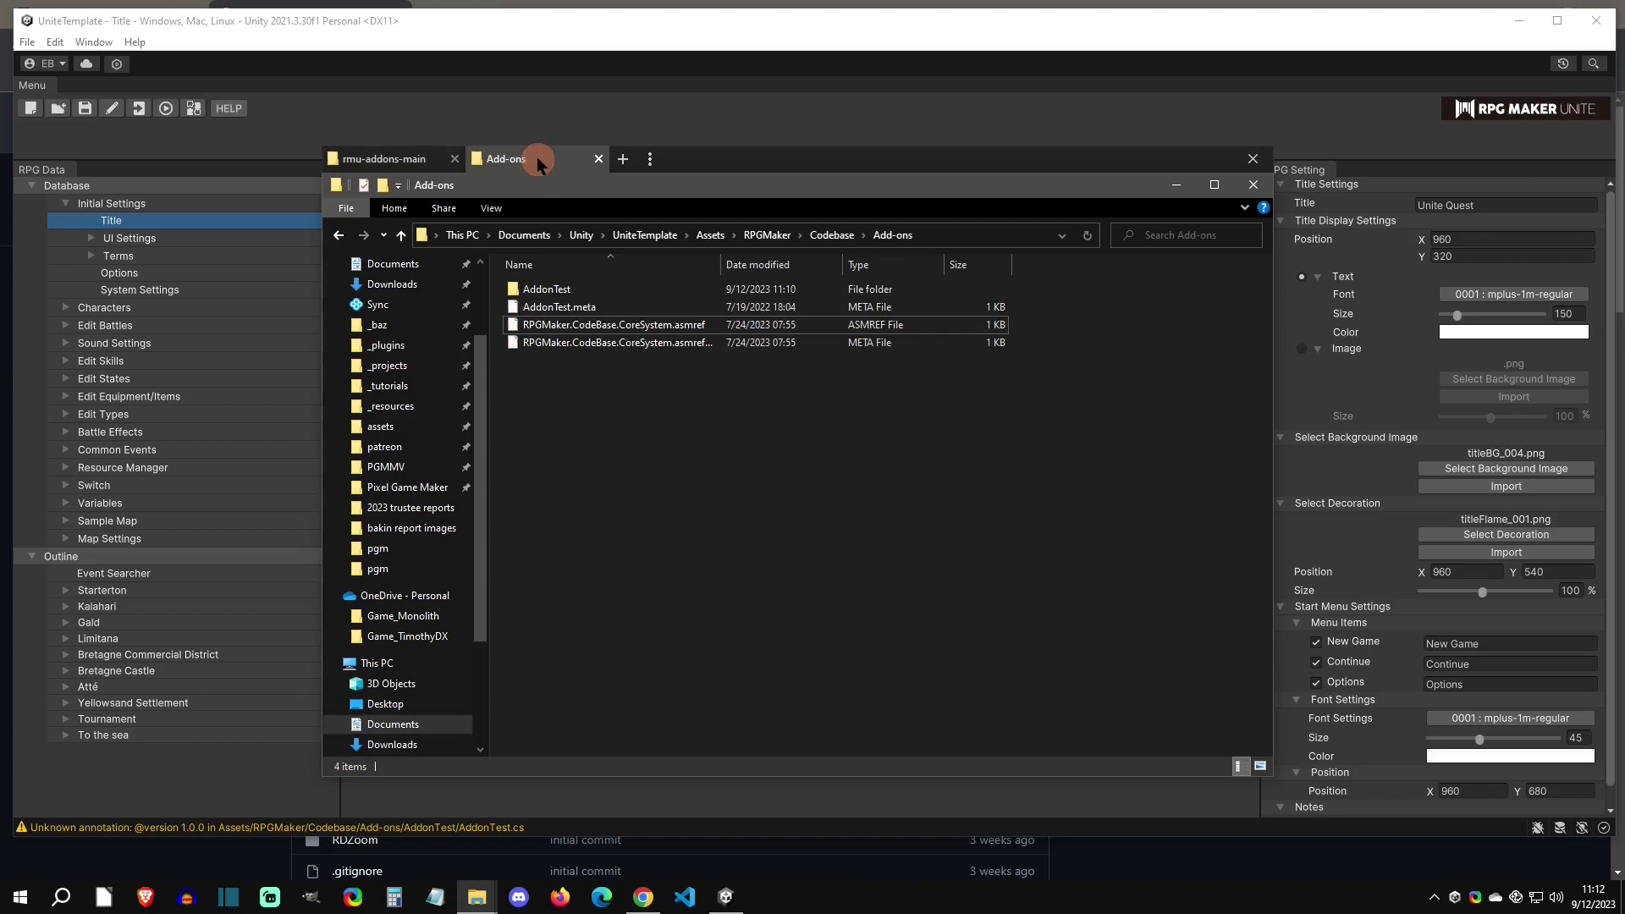
click(606, 238)
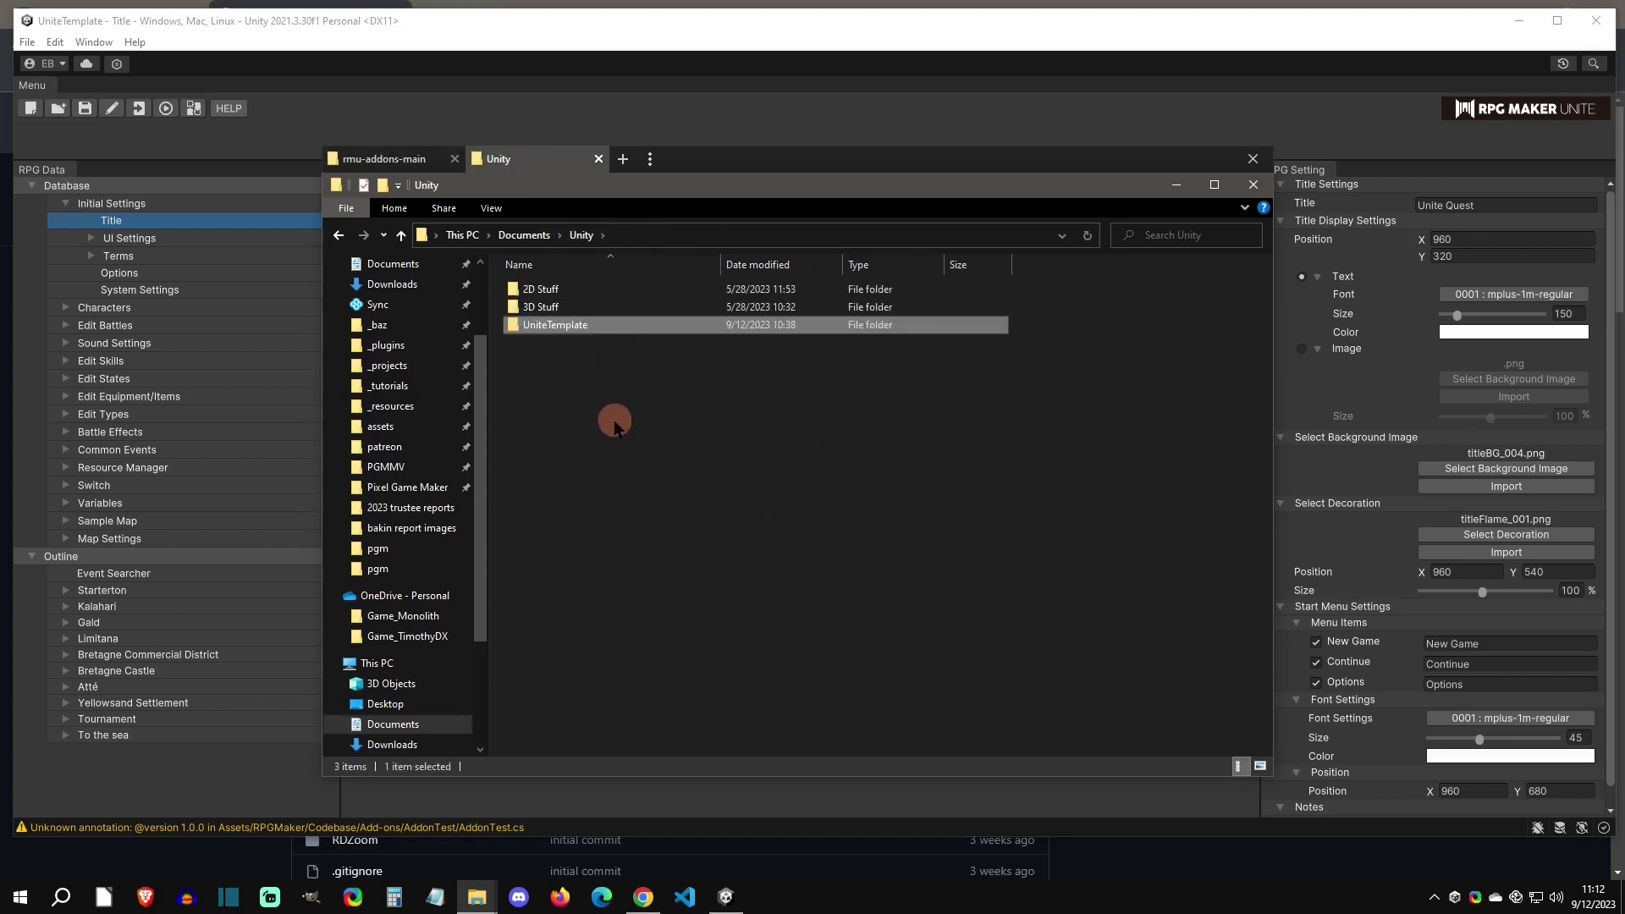
double_click(604, 327)
double_click(566, 289)
double_click(565, 325)
double_click(566, 308)
double_click(566, 290)
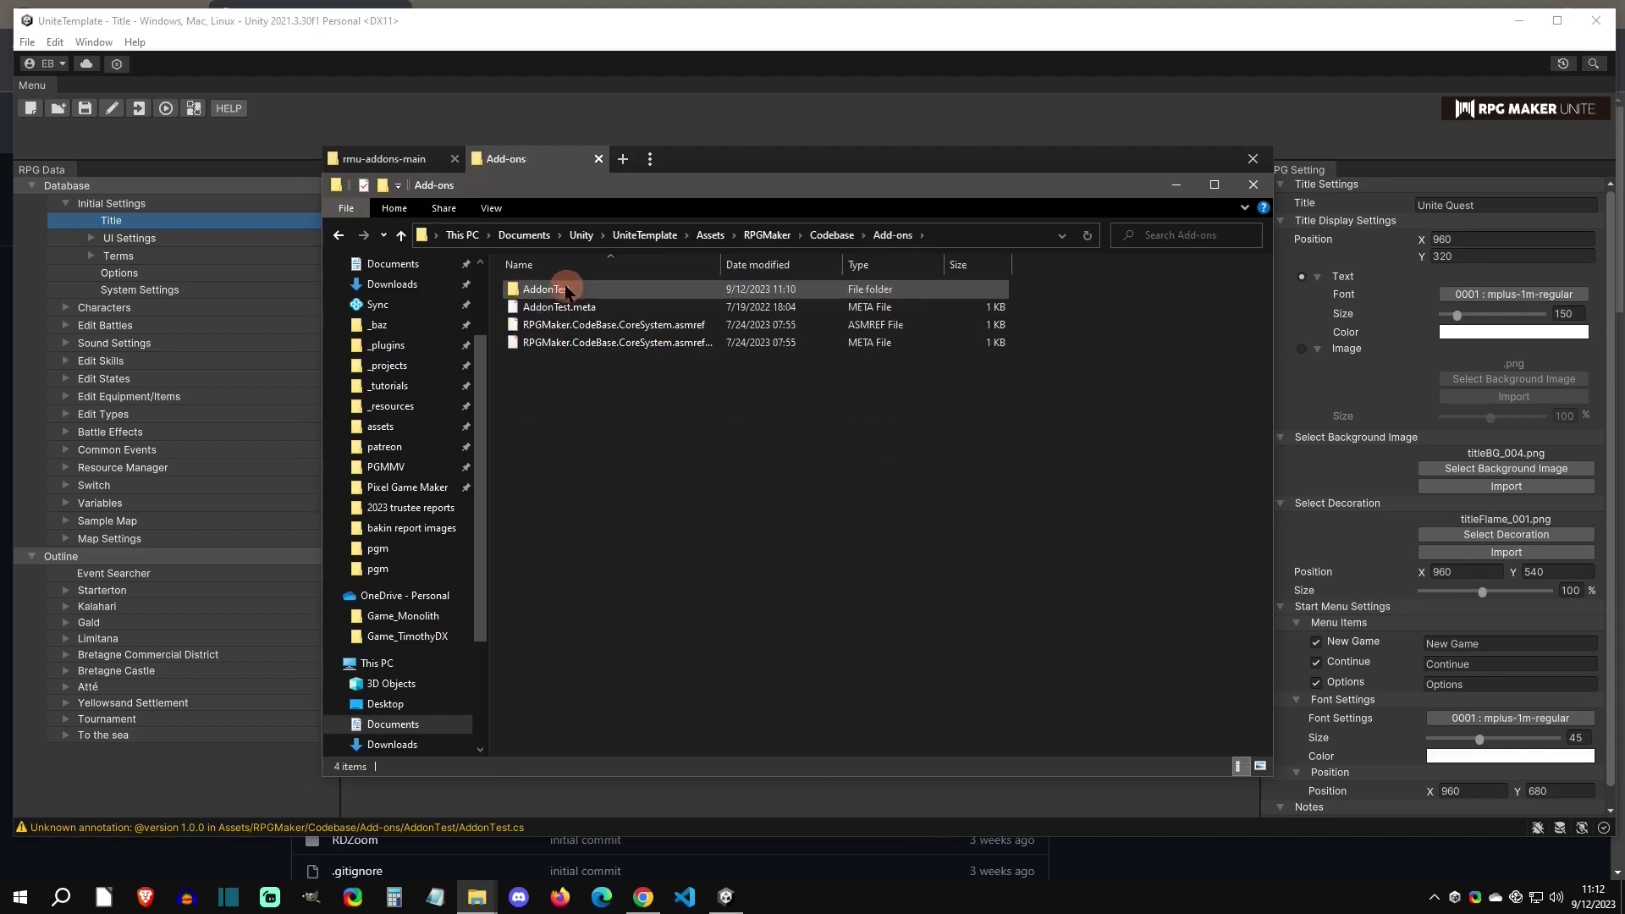
right_click(572, 427)
click(613, 543)
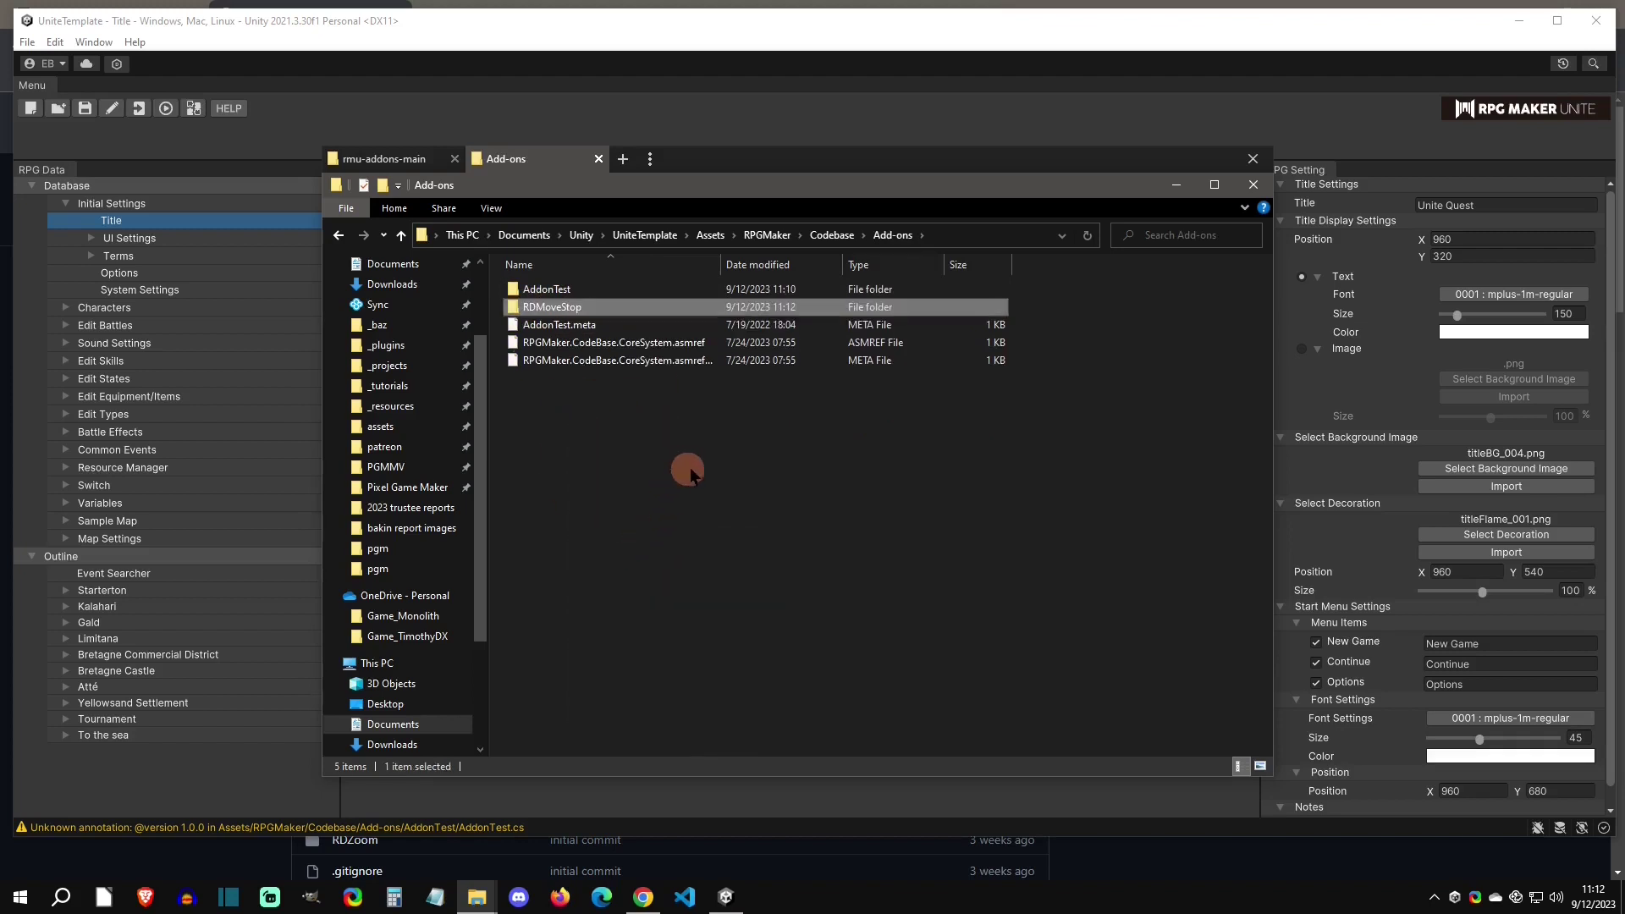
Turn on AddonTest and RDMoveStop in the Add-on List and confirm with OK
click(828, 27)
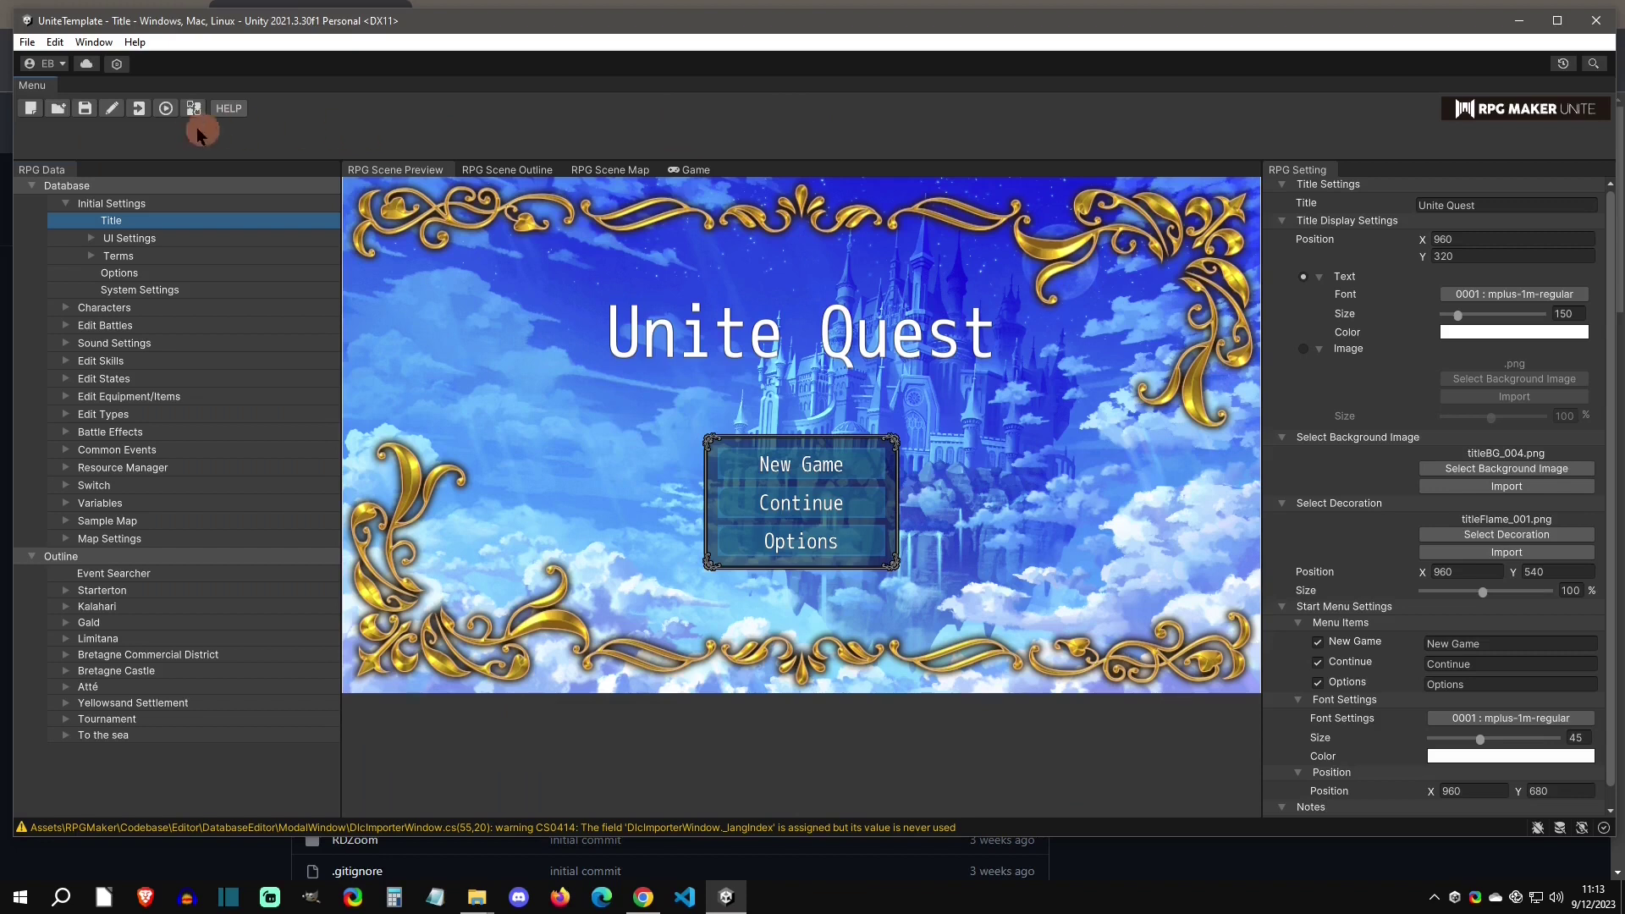
click(194, 110)
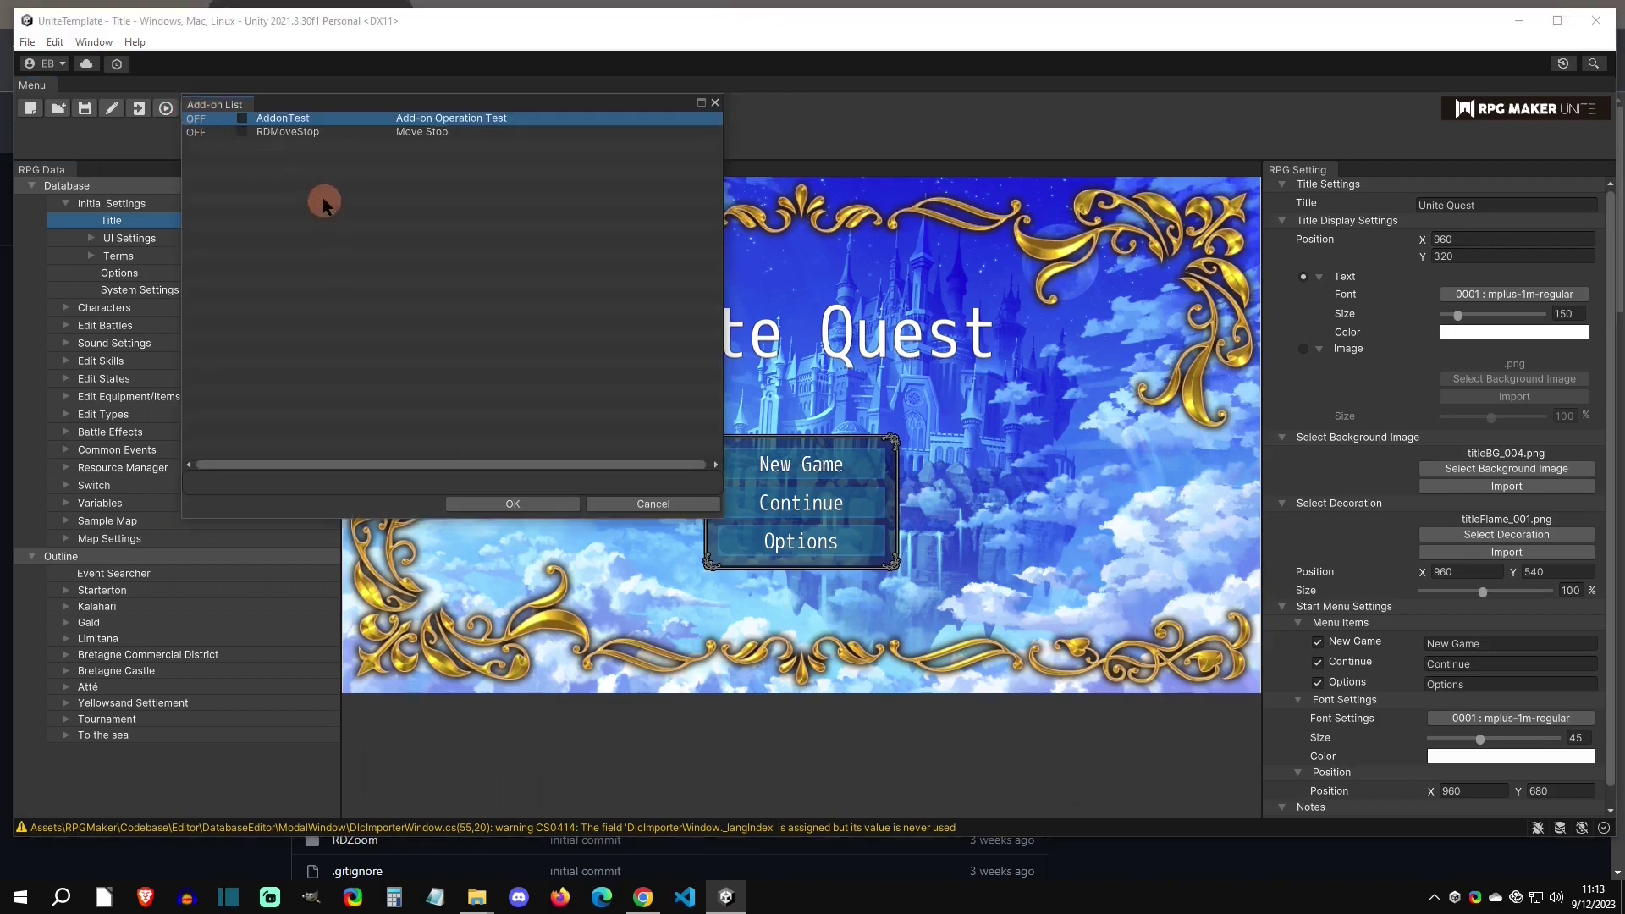
click(242, 118)
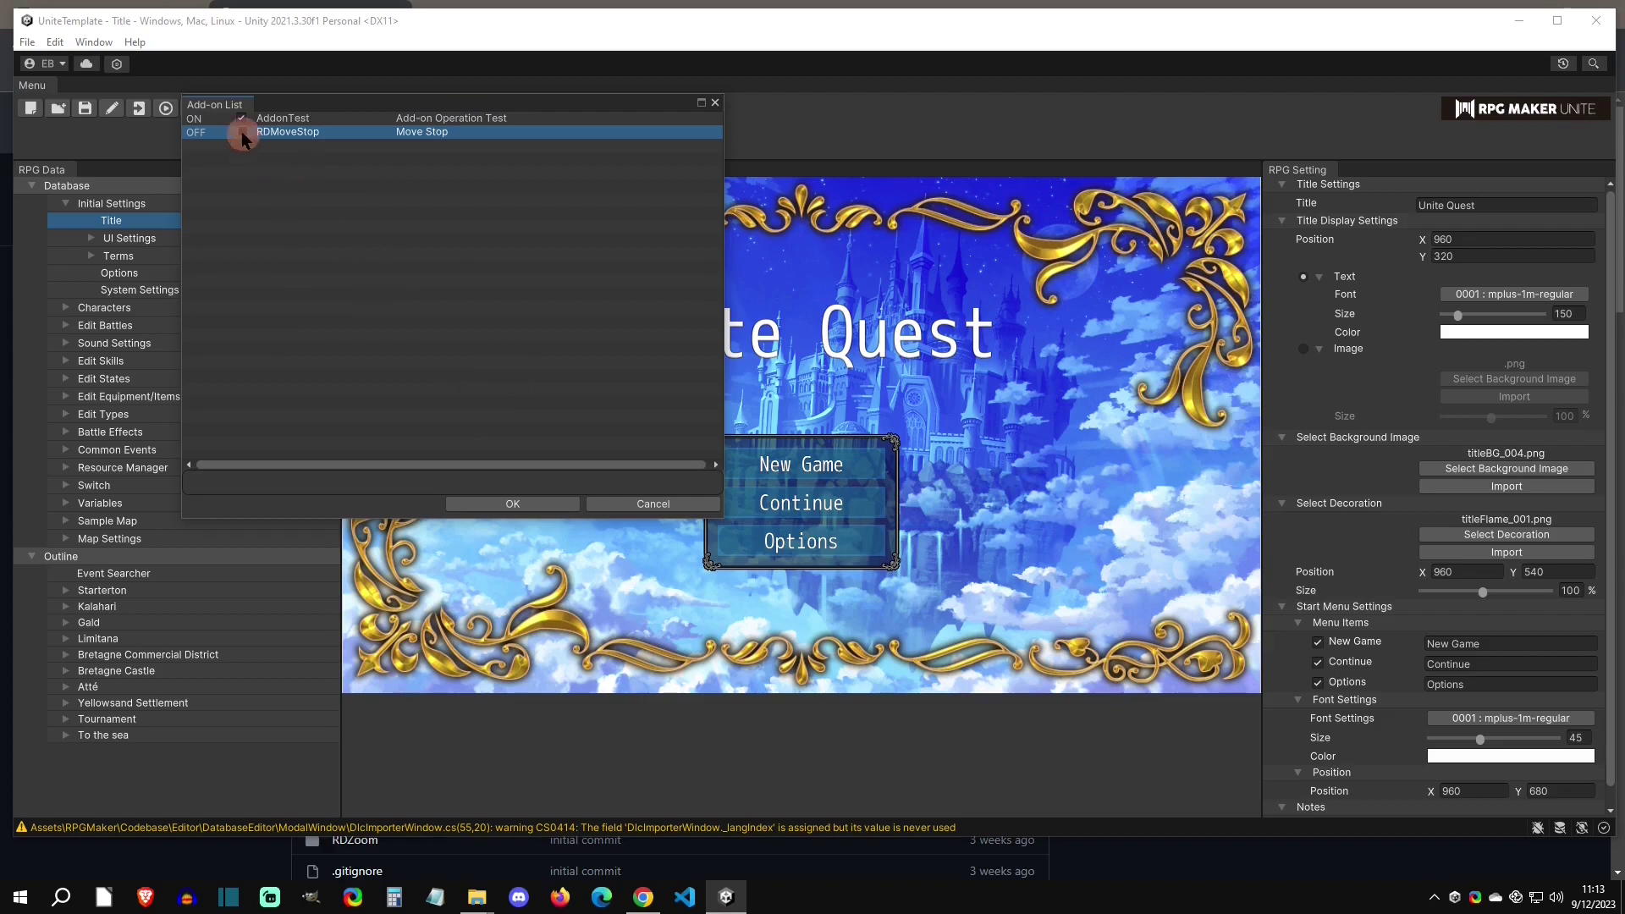
click(518, 503)
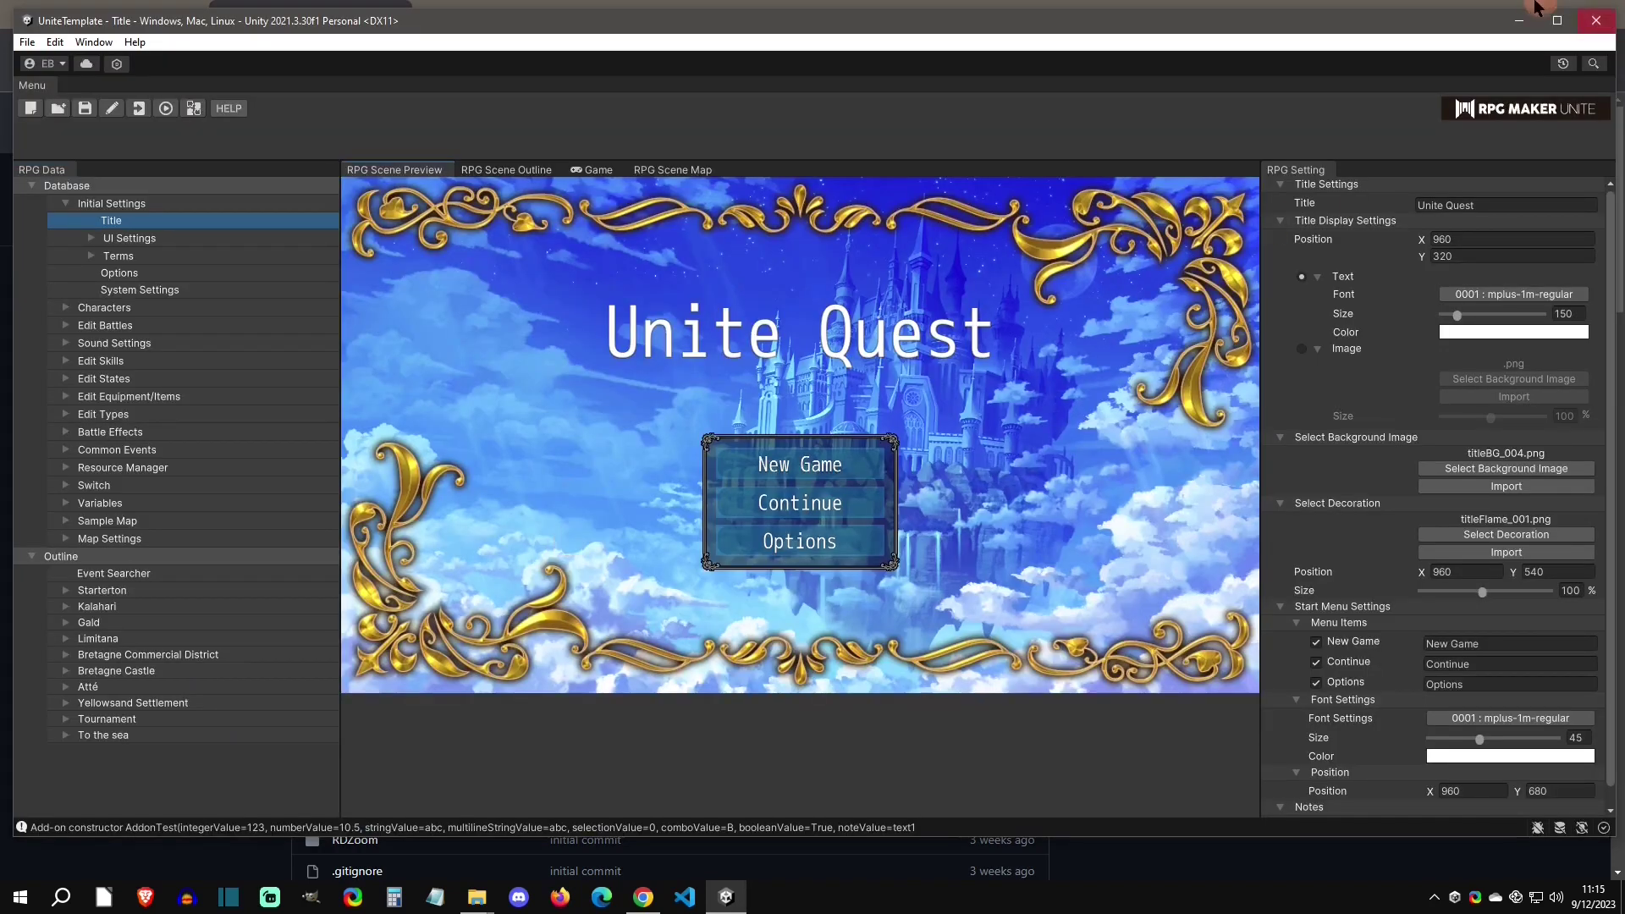
Maximize the editor and reopen the Add-on List to verify both add-ons are on
click(1557, 21)
click(179, 93)
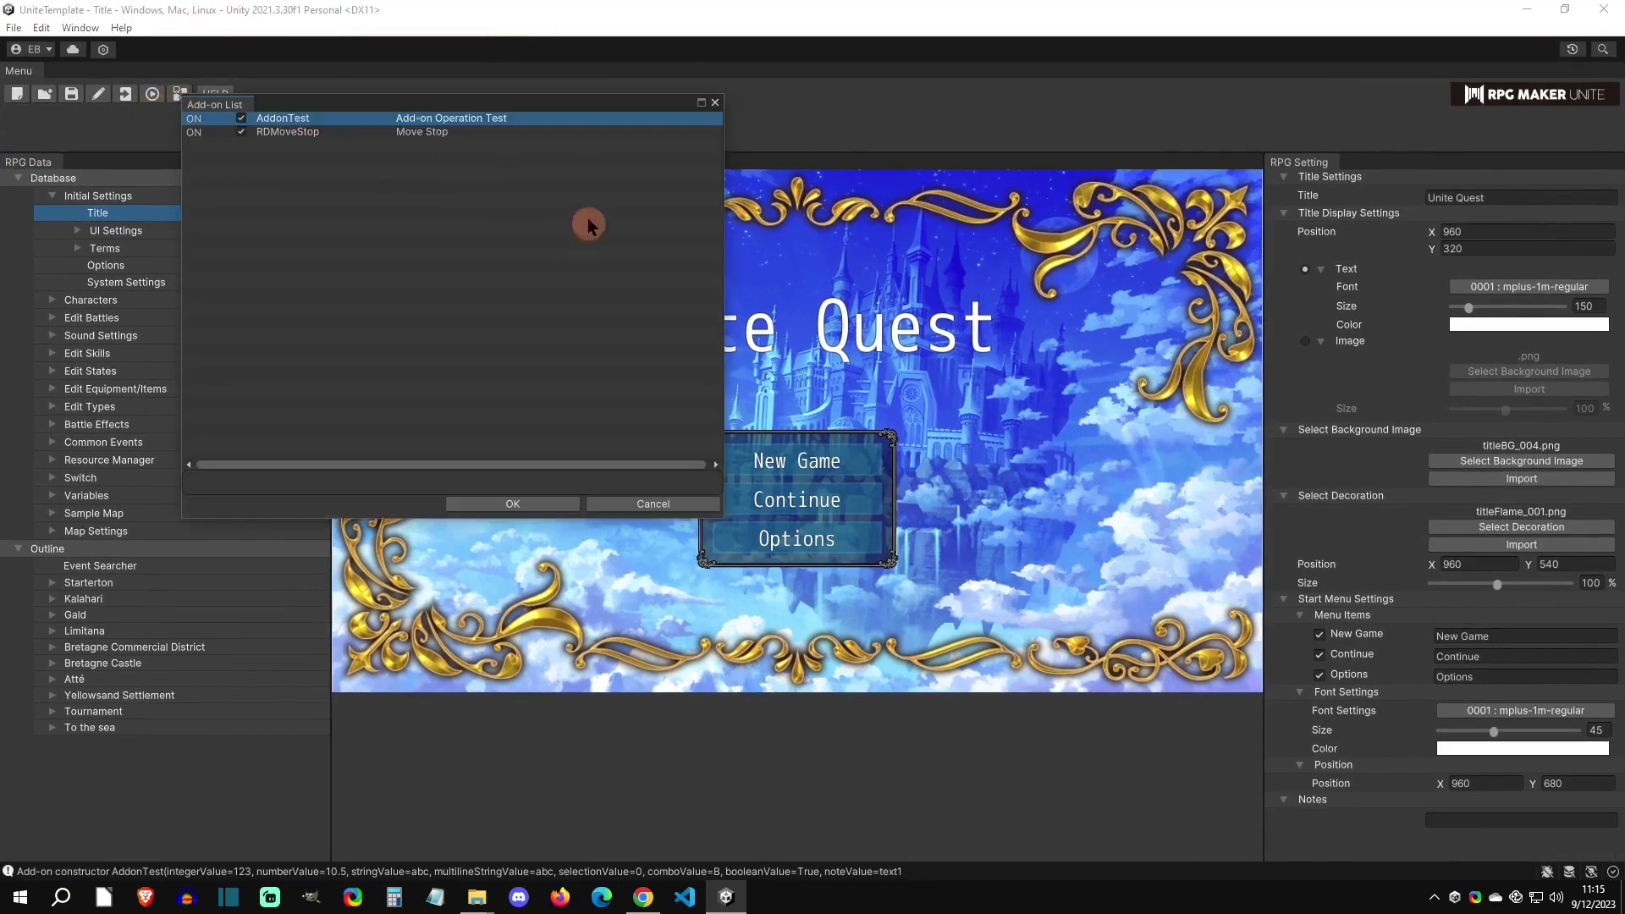
click(715, 103)
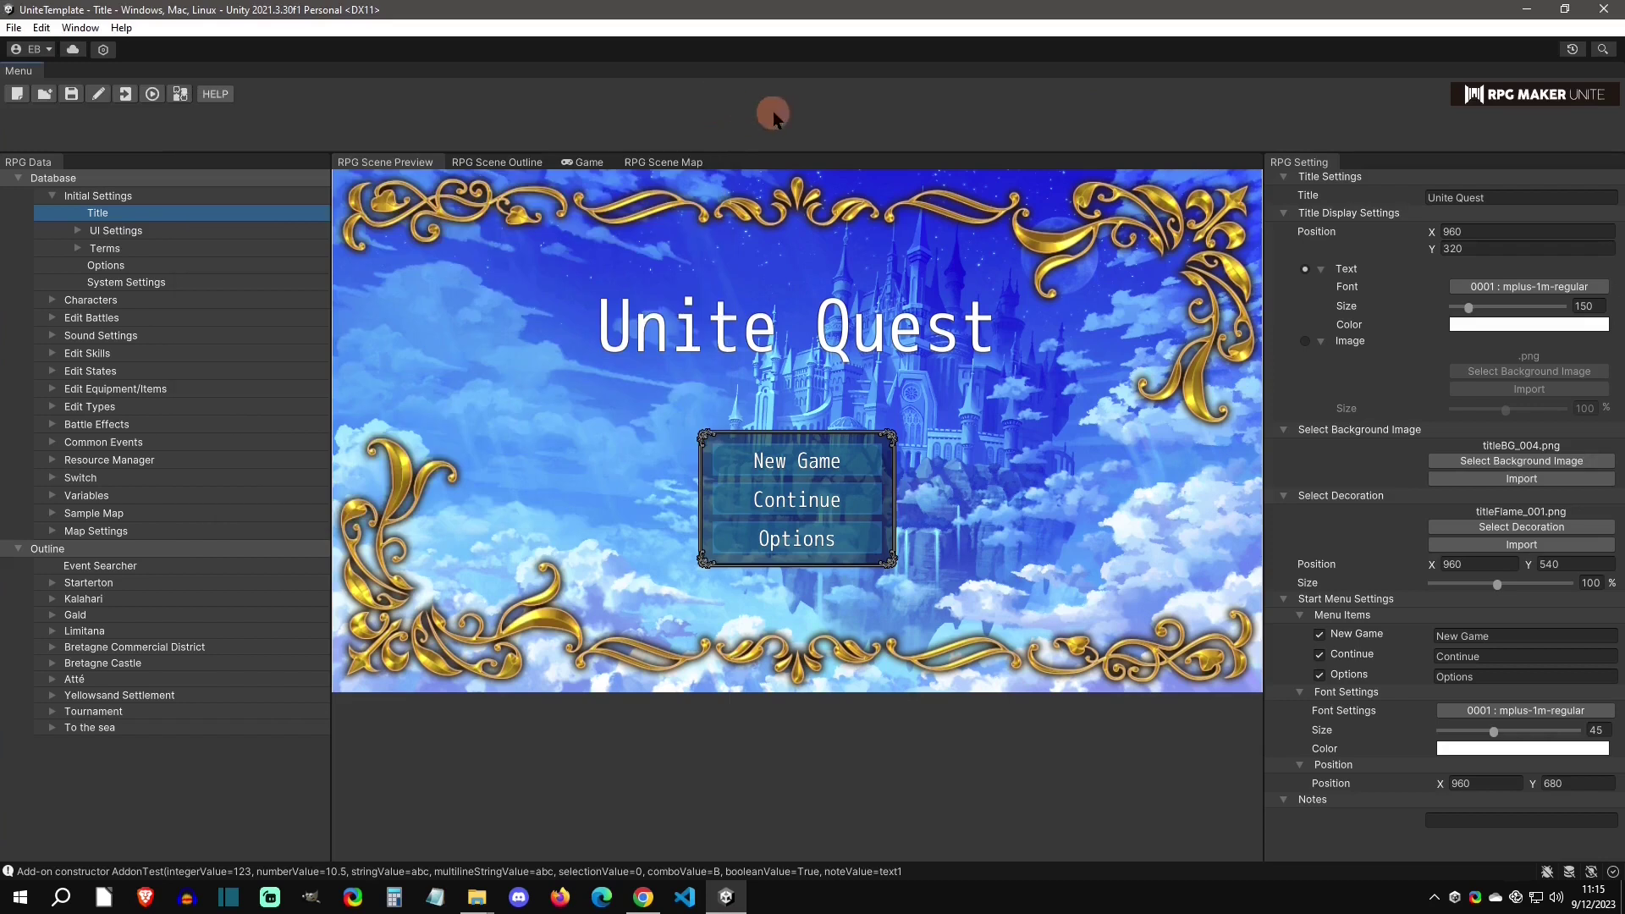
Delete the AddonTest folder and AddonTest.meta from Add-ons, keeping RDMoveStop
mouse_move(477, 897)
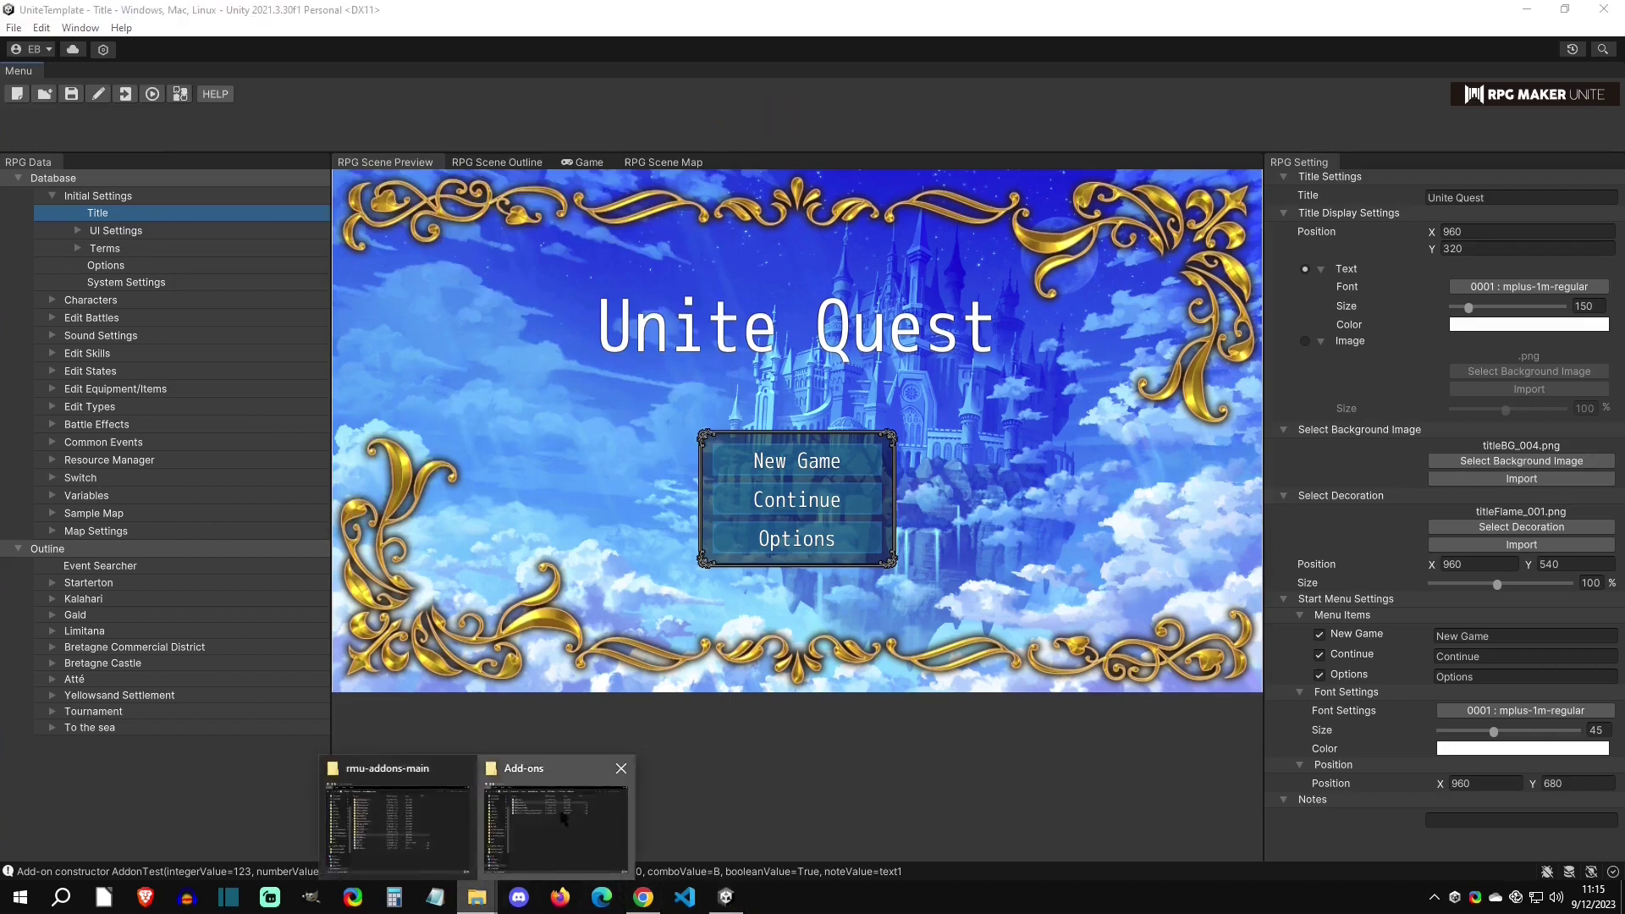
click(508, 812)
click(573, 306)
click(556, 289)
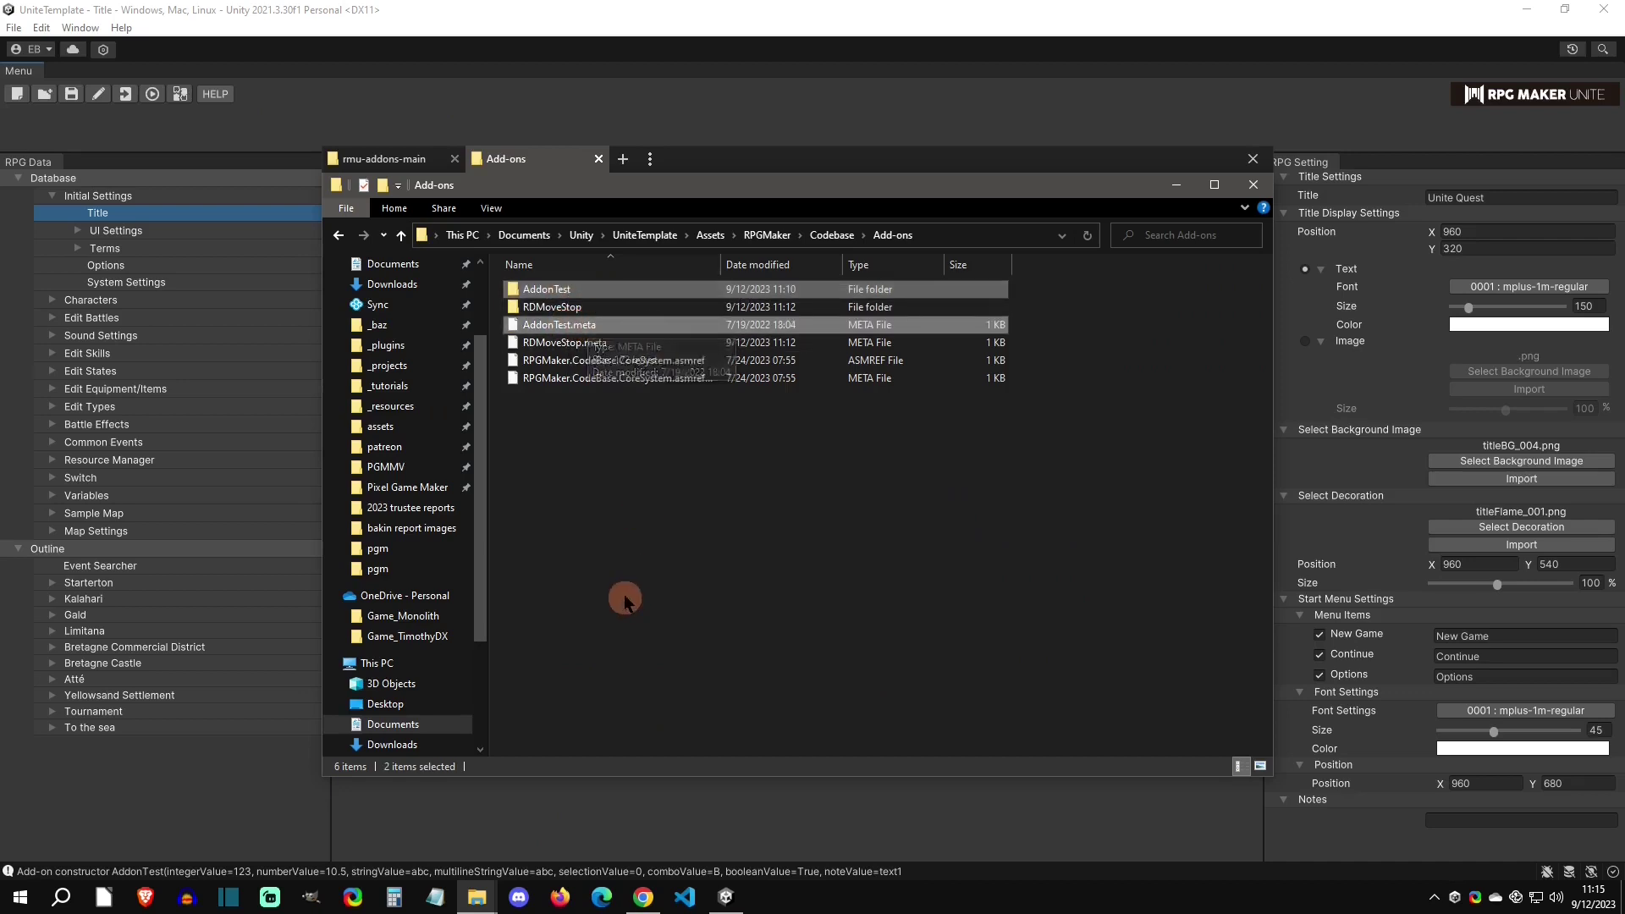
key(Delete)
click(779, 21)
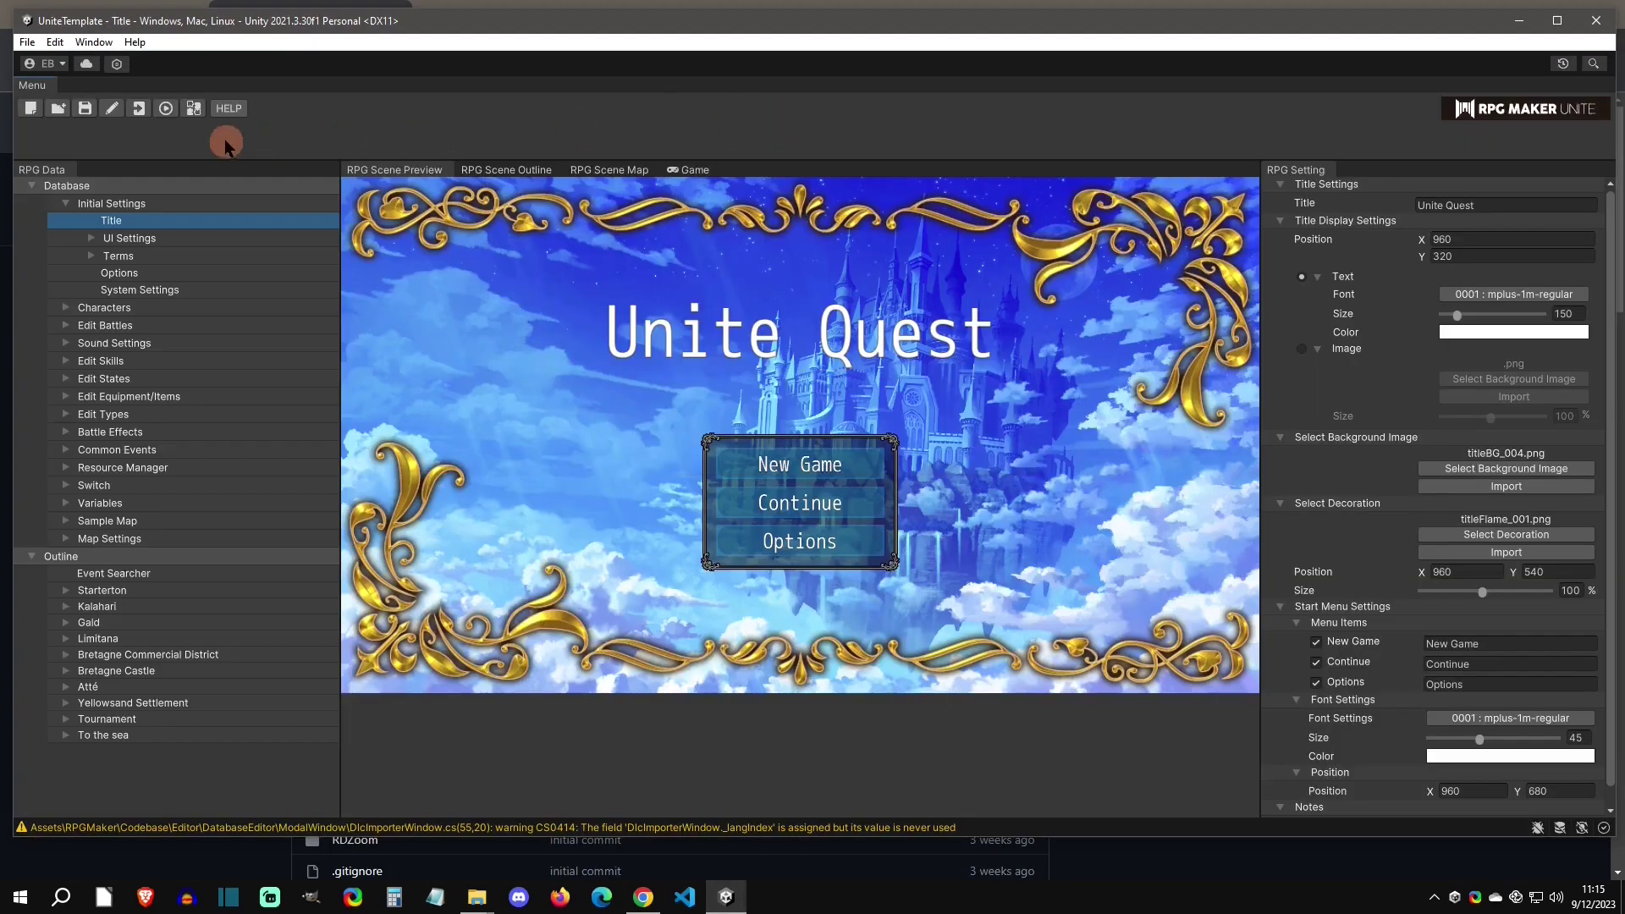
click(193, 108)
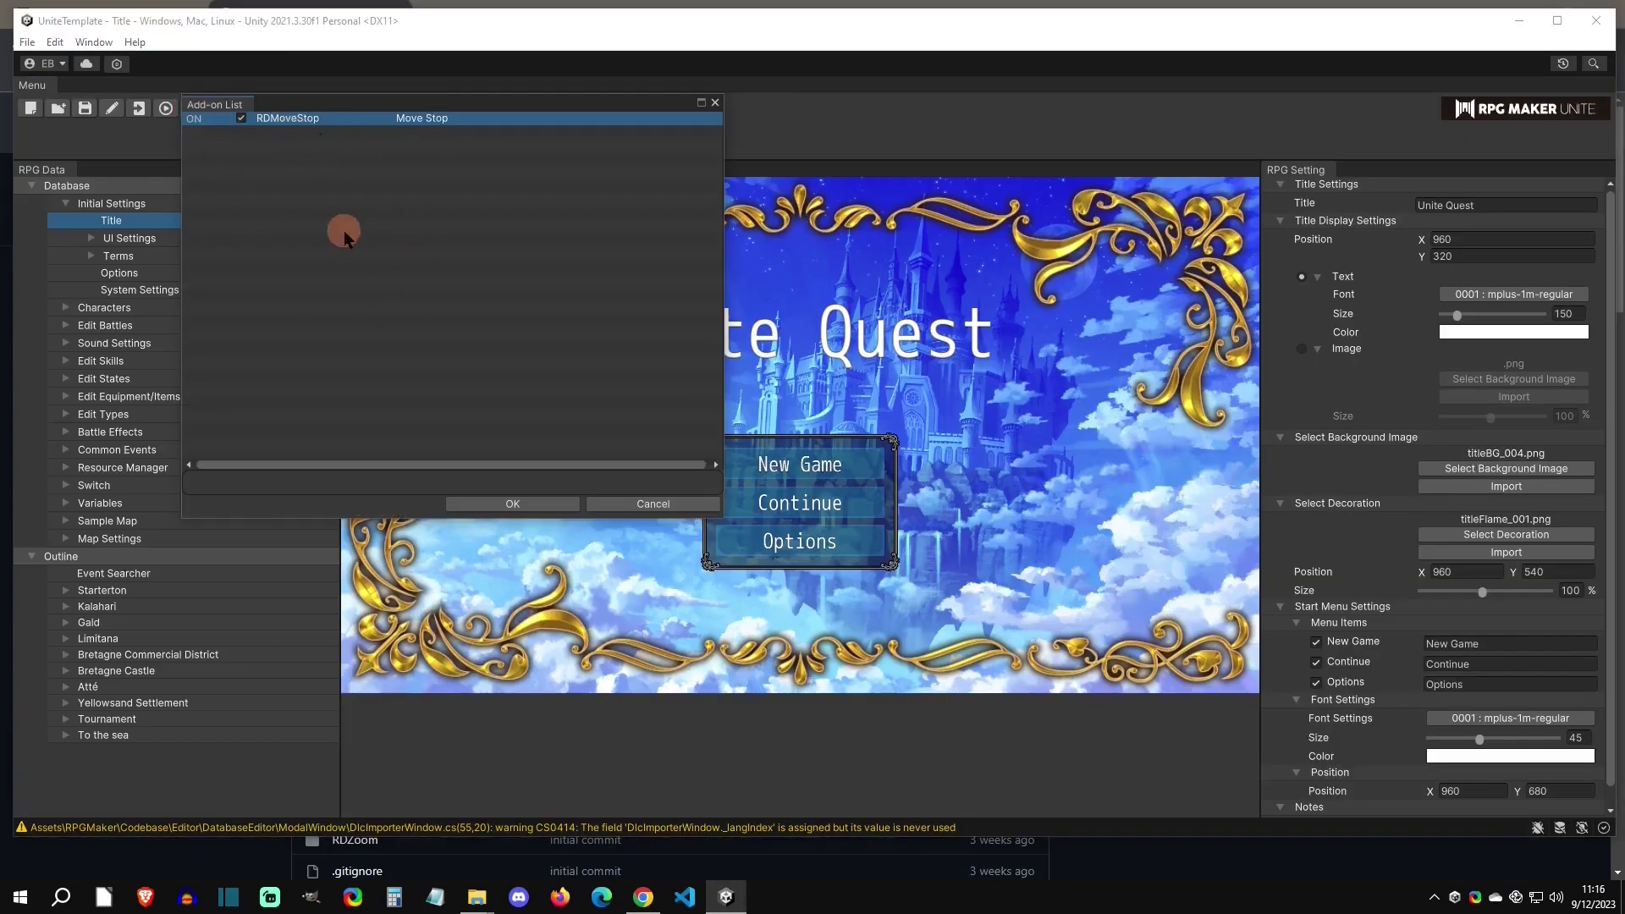
click(618, 501)
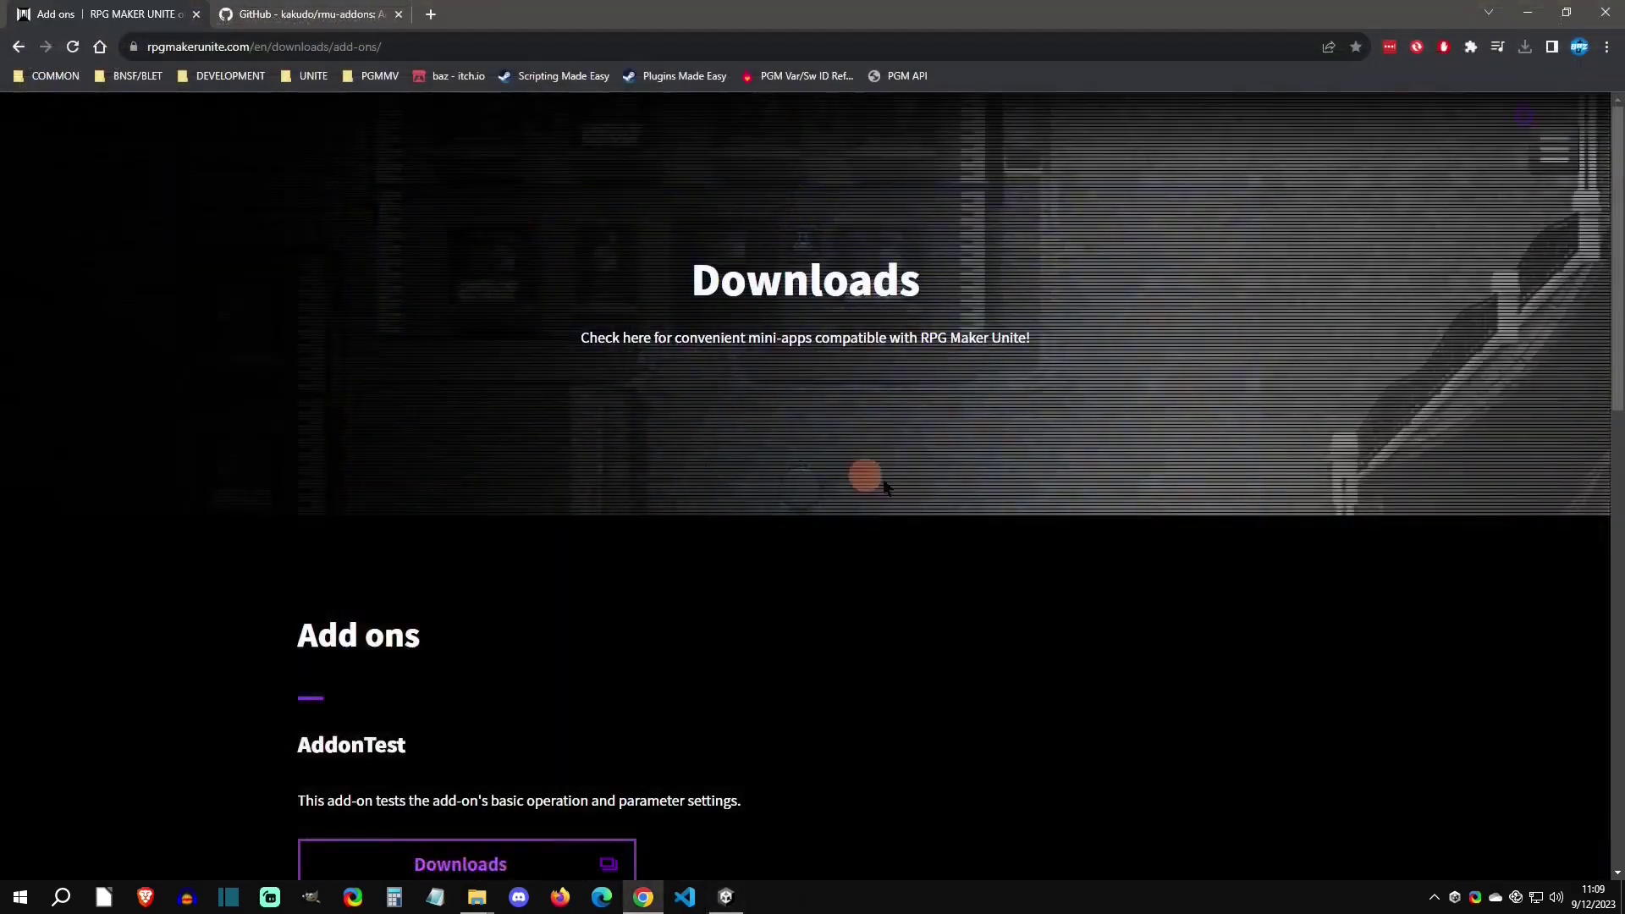
scroll(864, 475, down, 10)
scroll(848, 489, up, 15)
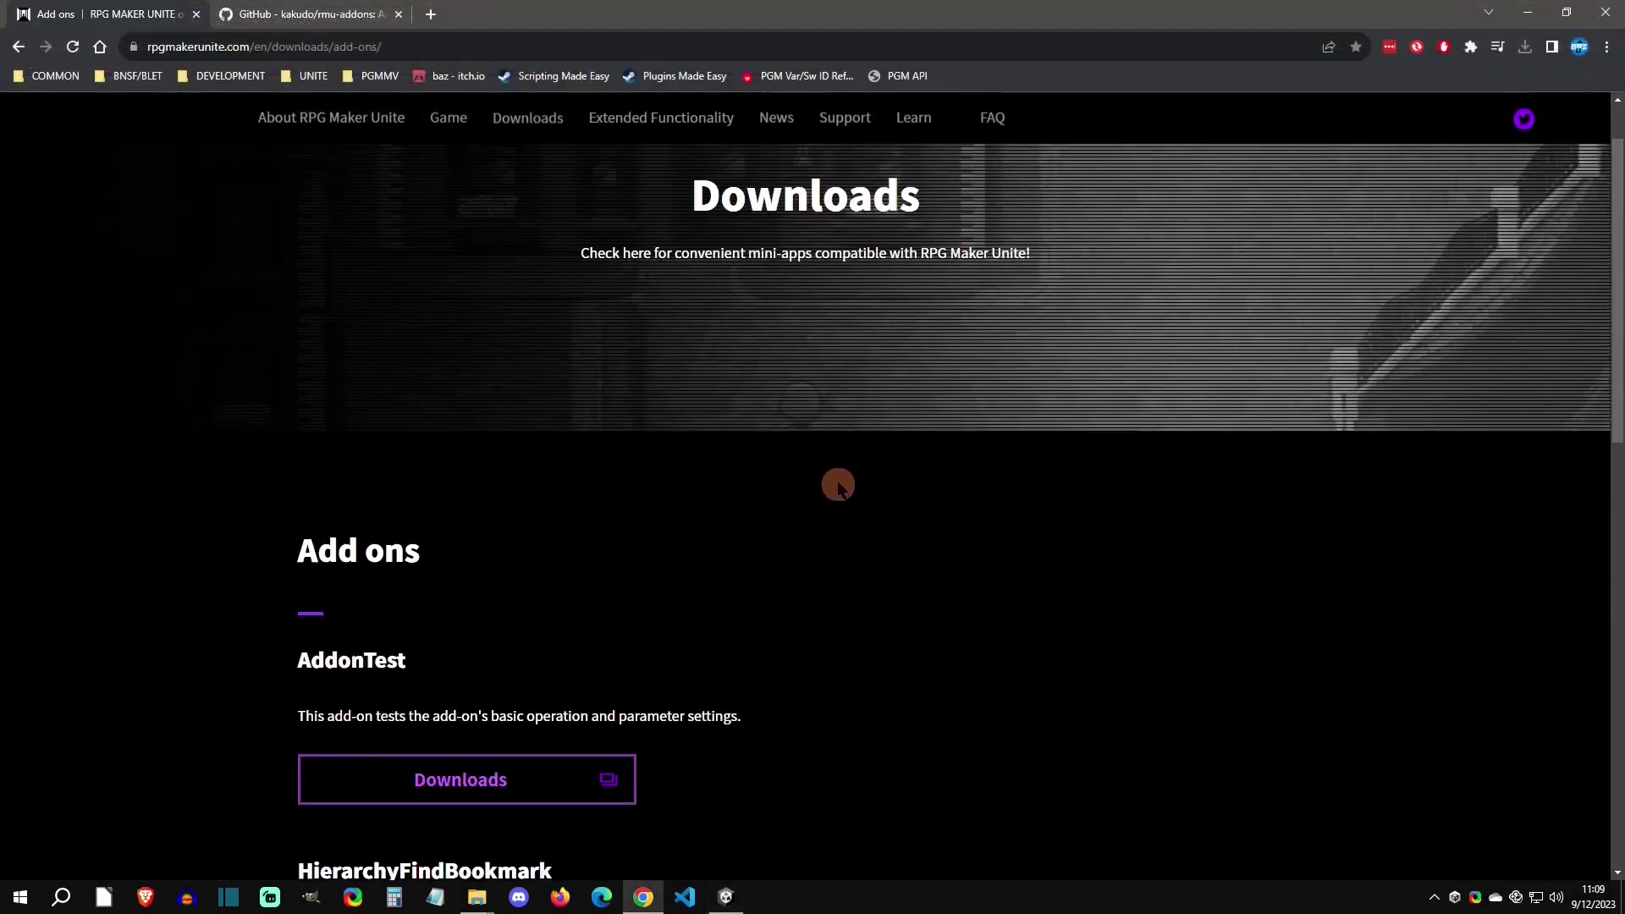
scroll(739, 490, down, 3)
click(300, 13)
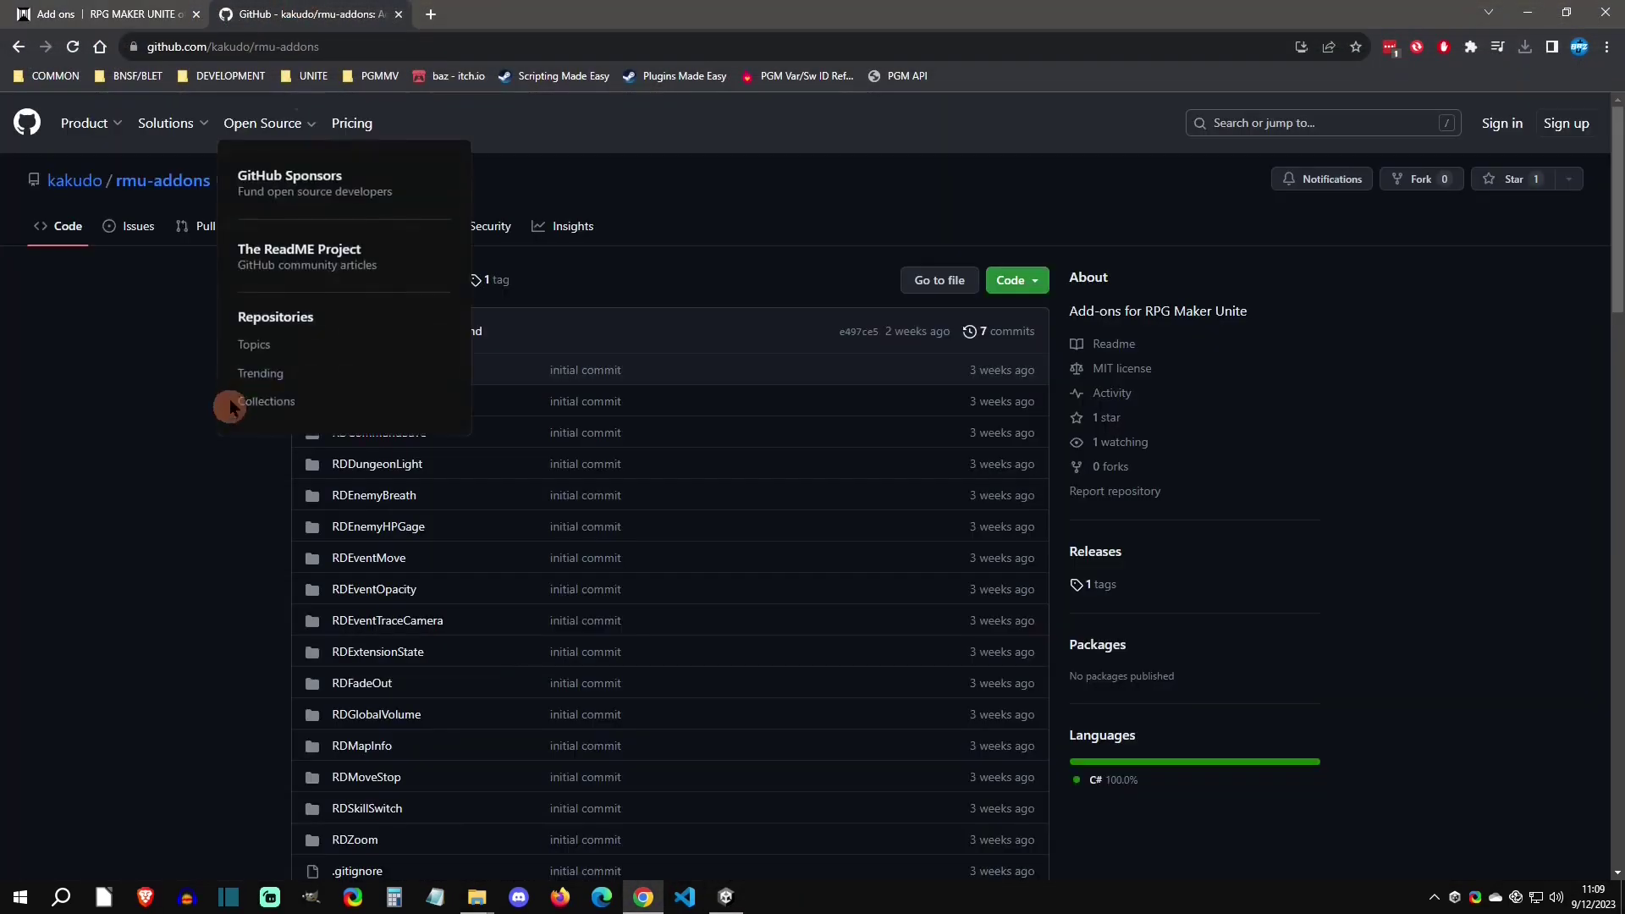
scroll(402, 464, down, 4)
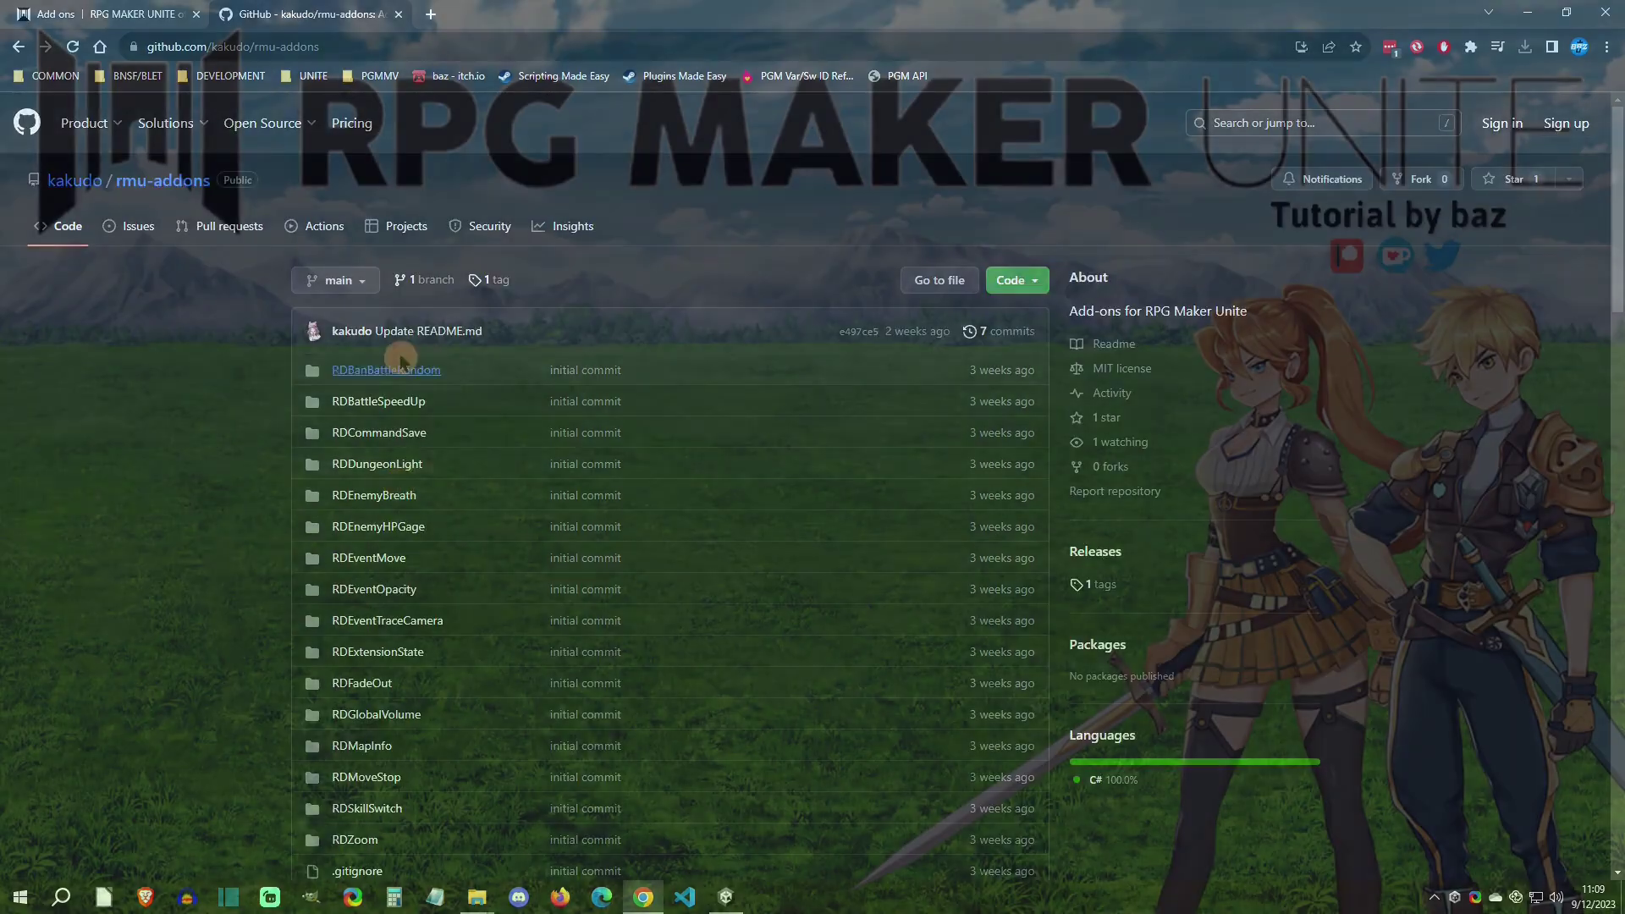